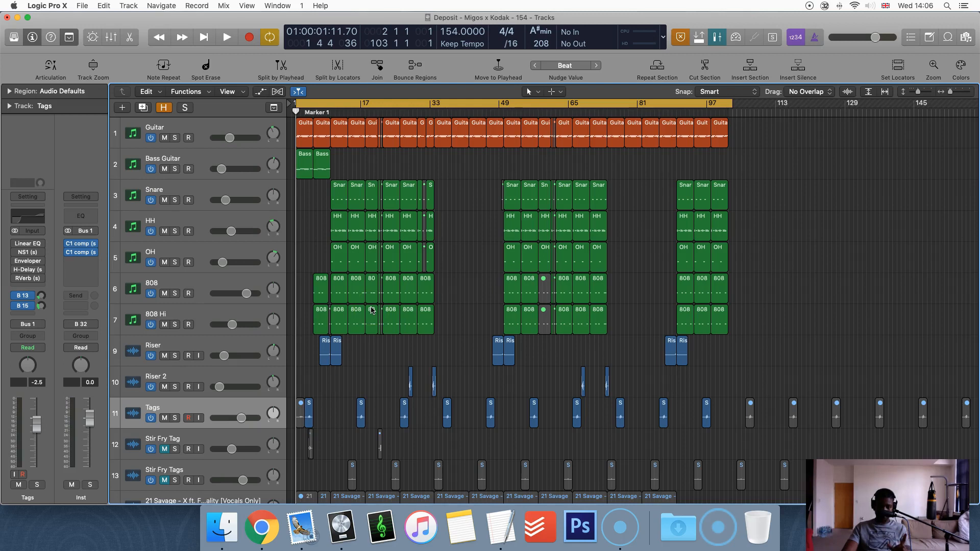
click(231, 317)
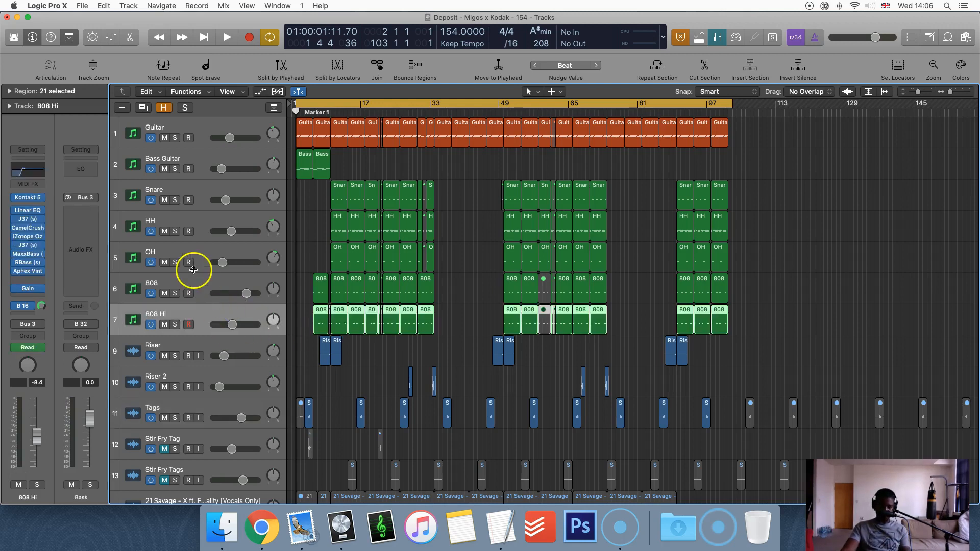
click(177, 217)
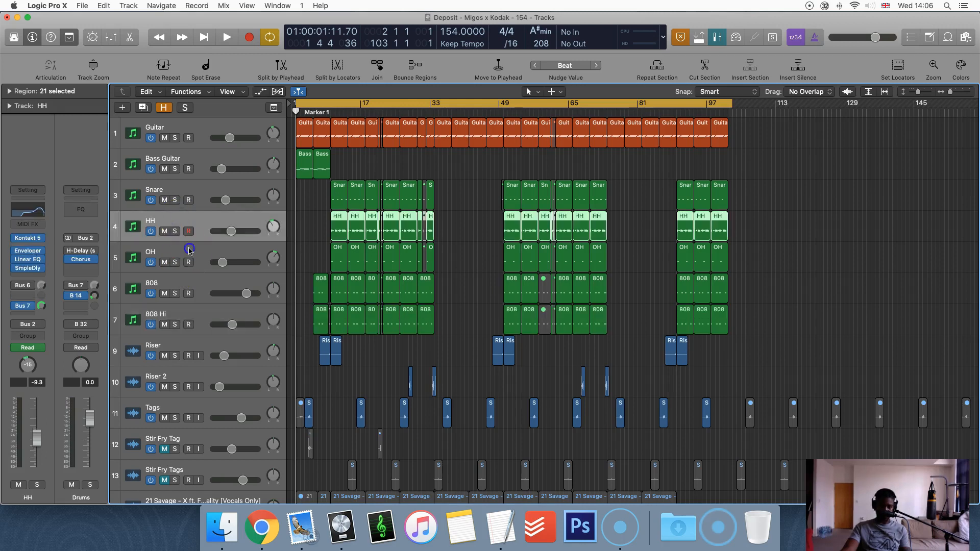
click(189, 251)
click(197, 297)
click(197, 313)
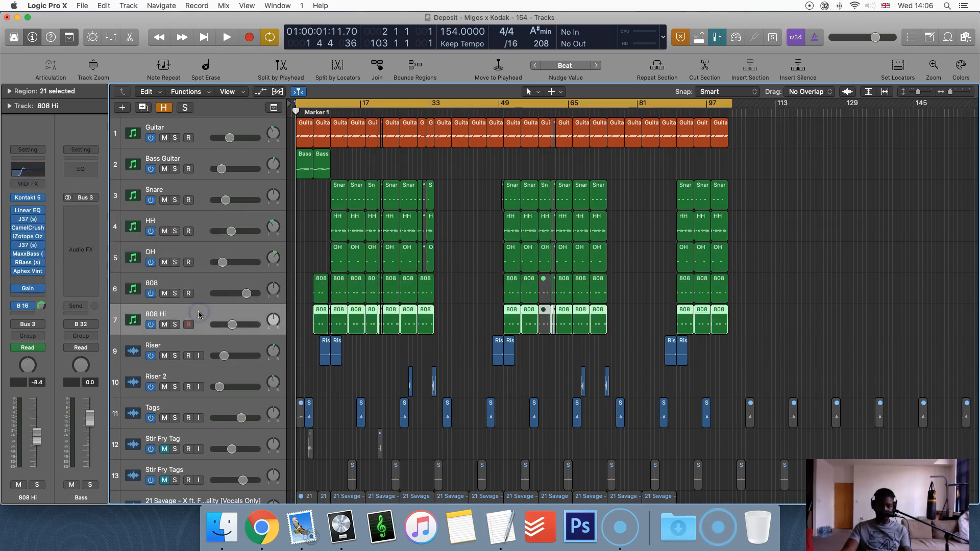
click(199, 289)
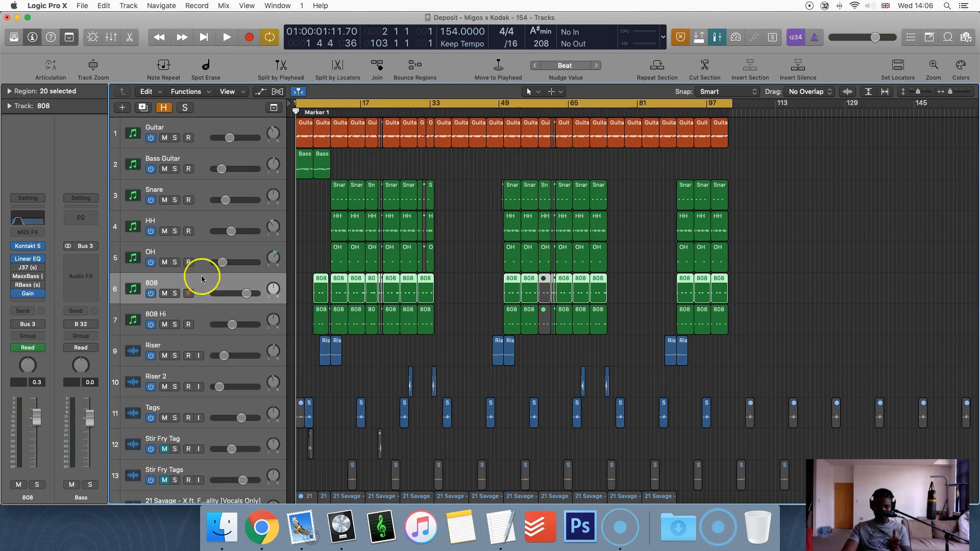
- Add a stereo Channel EQ to the 808 Hi track in the insert slot between Aphex Vintage and Gain, and close its window
click(186, 312)
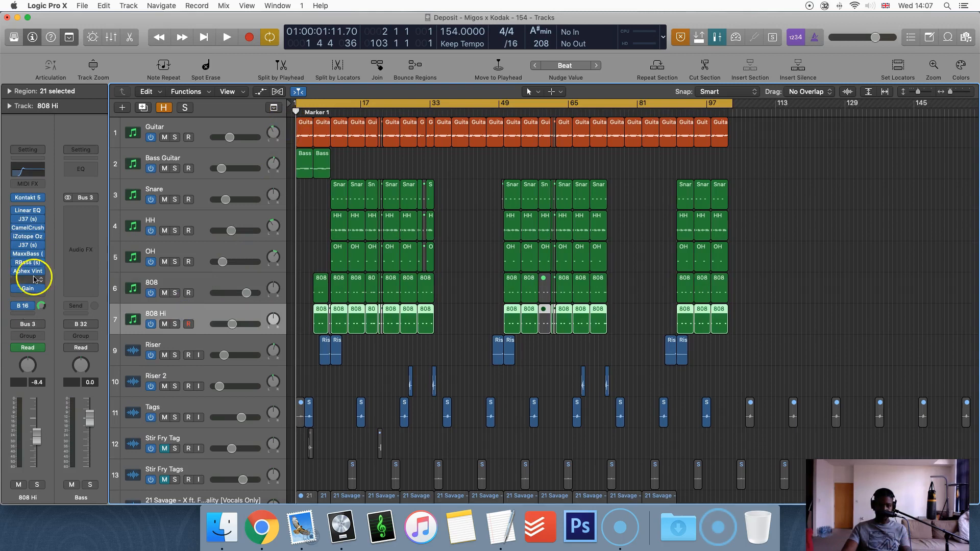
click(34, 281)
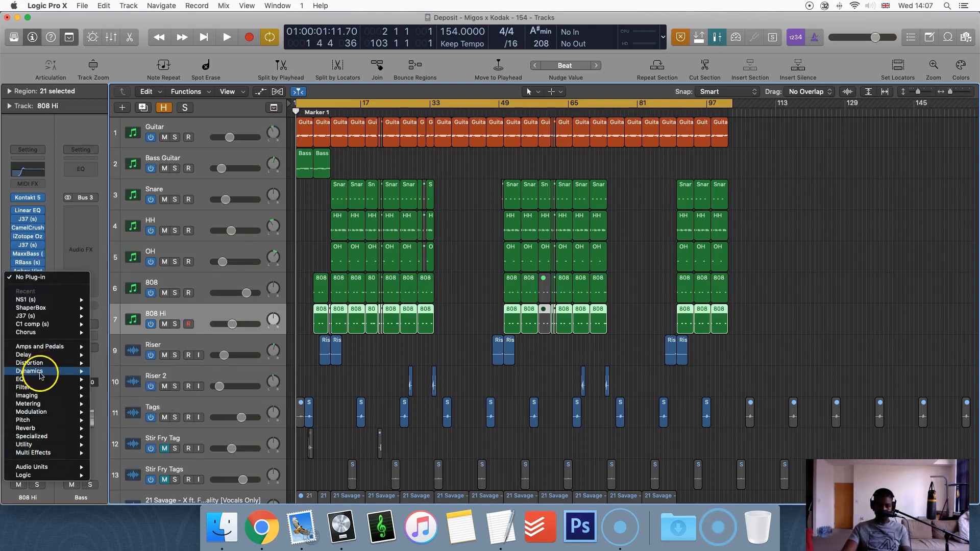
mouse_move(41, 382)
mouse_move(130, 380)
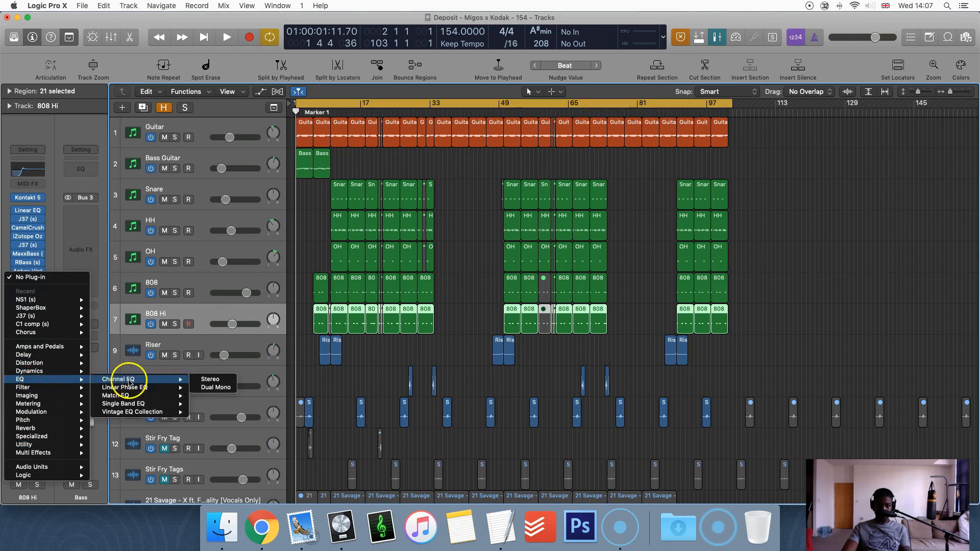
click(210, 379)
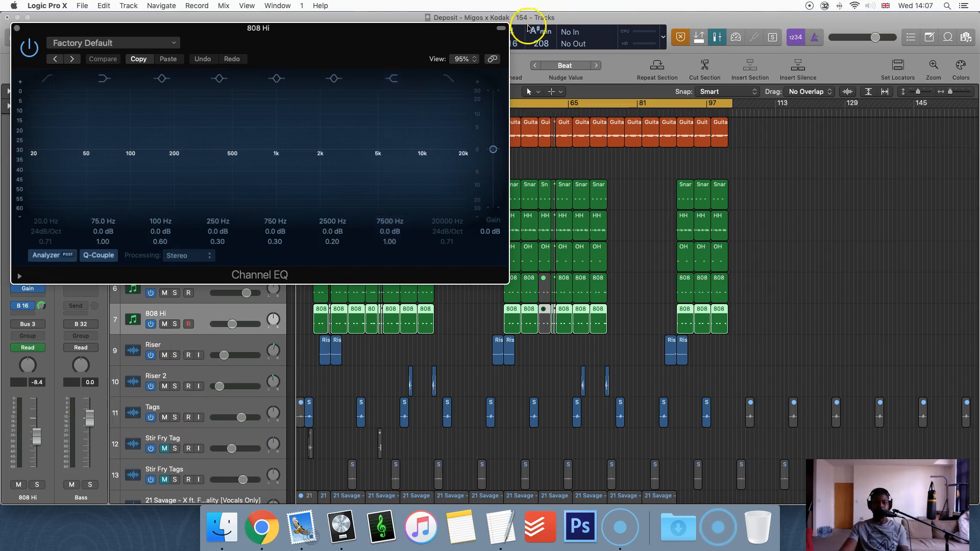
drag(349, 41, 426, 90)
click(84, 74)
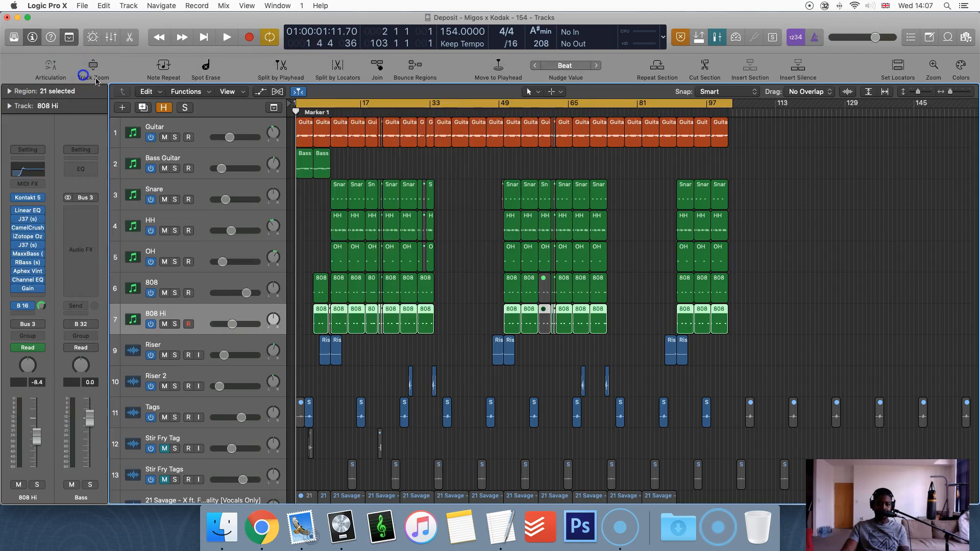
- Set the cycle range to bars 10 to 18 and place the playhead at bar 10
click(342, 159)
drag(295, 107, 331, 153)
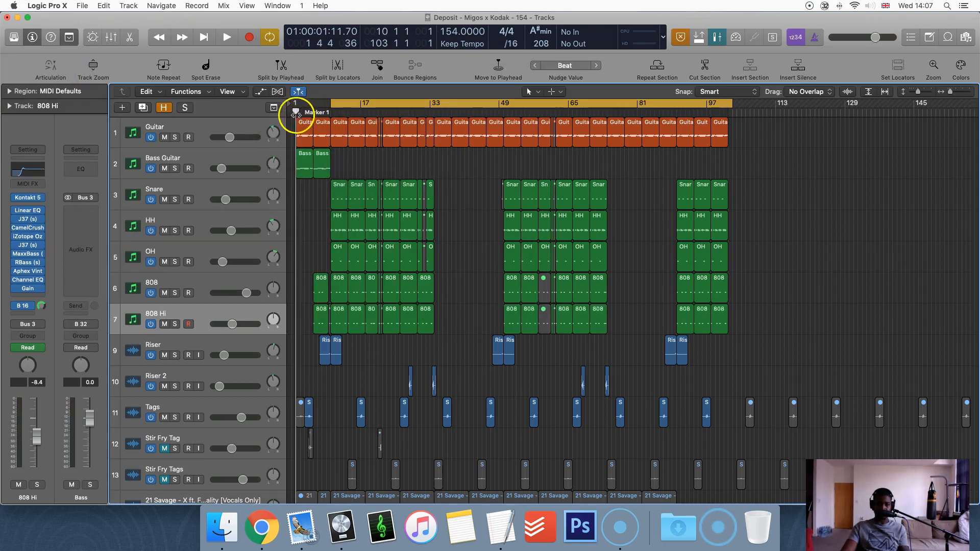
drag(296, 112, 330, 112)
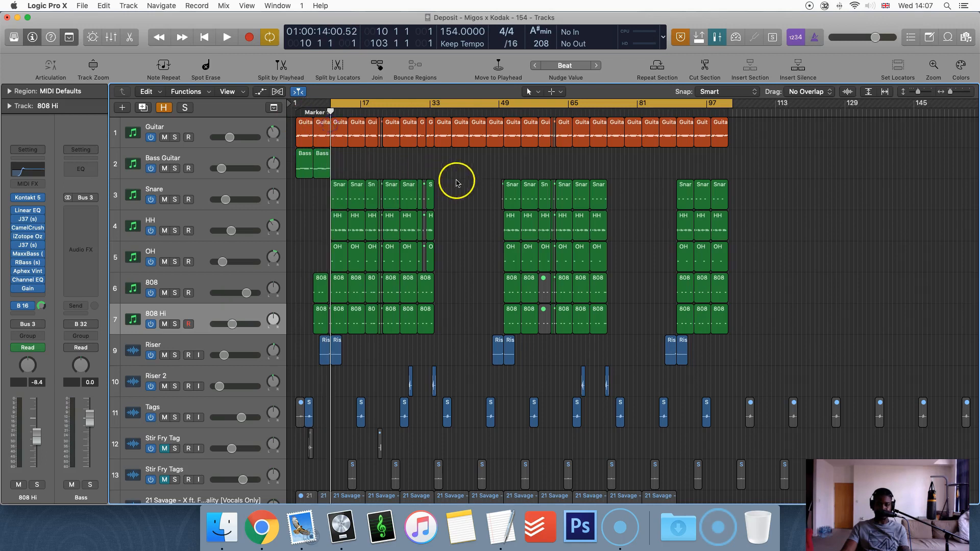
drag(734, 102, 367, 312)
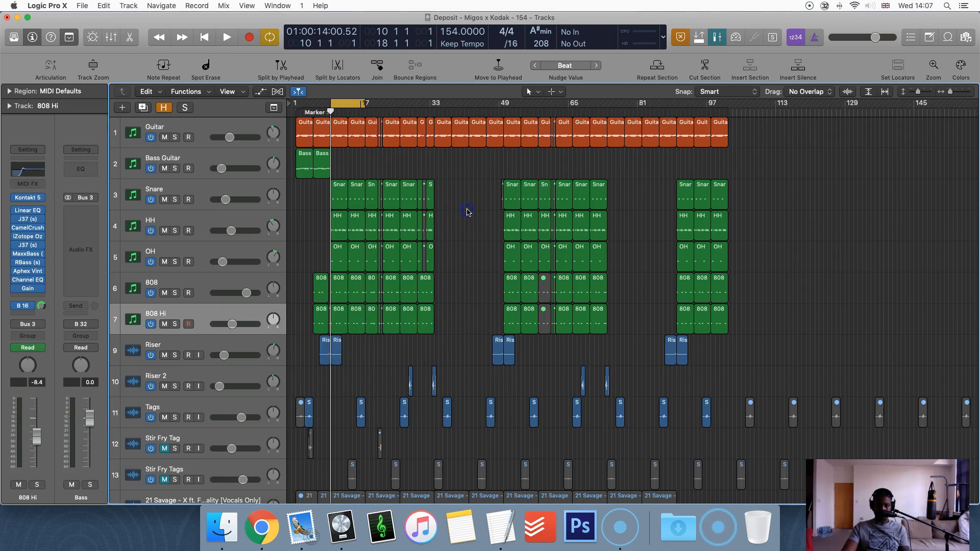
- Play the passage leading into bar 10 to hear how the drums enter
key(space)
key(space)
click(328, 112)
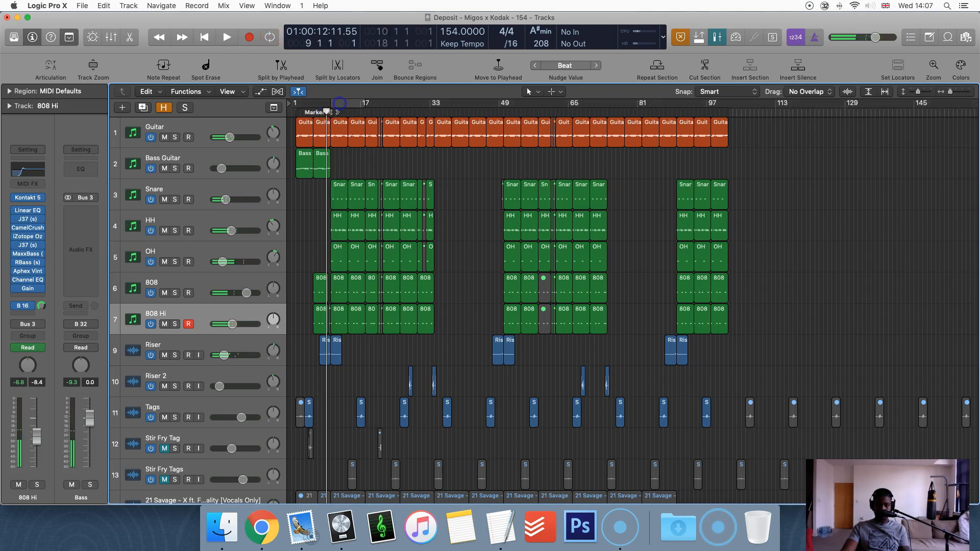
key(space)
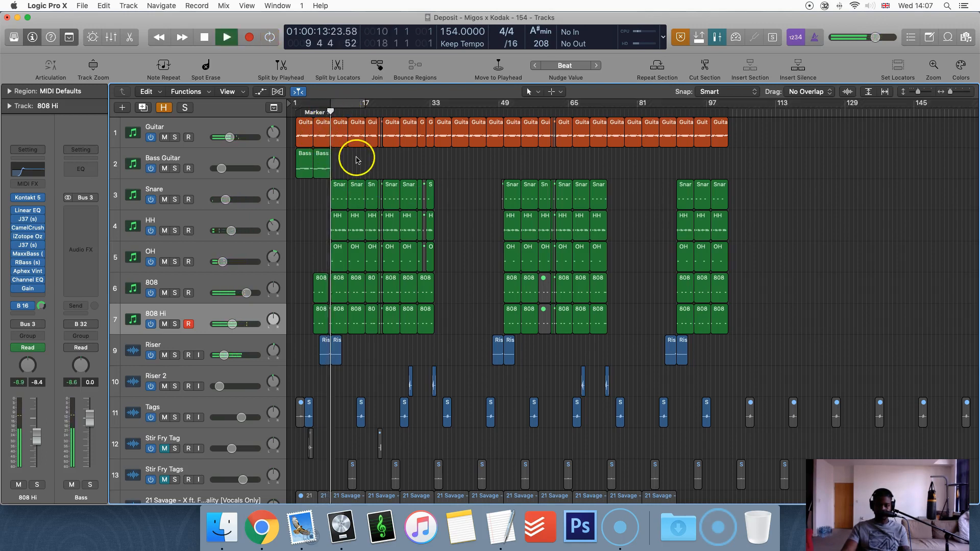
key(space)
- Shift the cycle range to bars 22 to 30, play that section, and stop playback
drag(345, 103, 392, 105)
key(space)
click(414, 130)
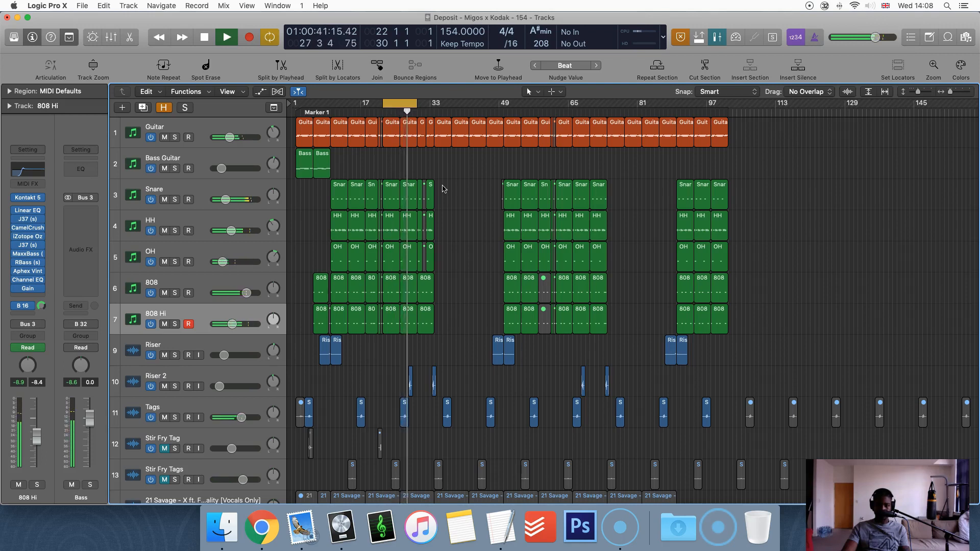
key(space)
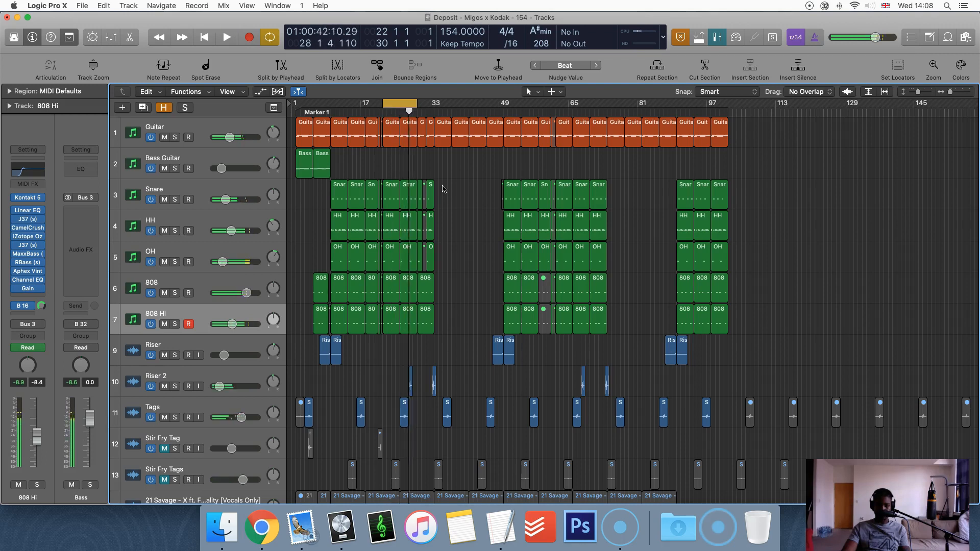
- Mute the Tags track and play the cycled section again from bar 22
click(163, 418)
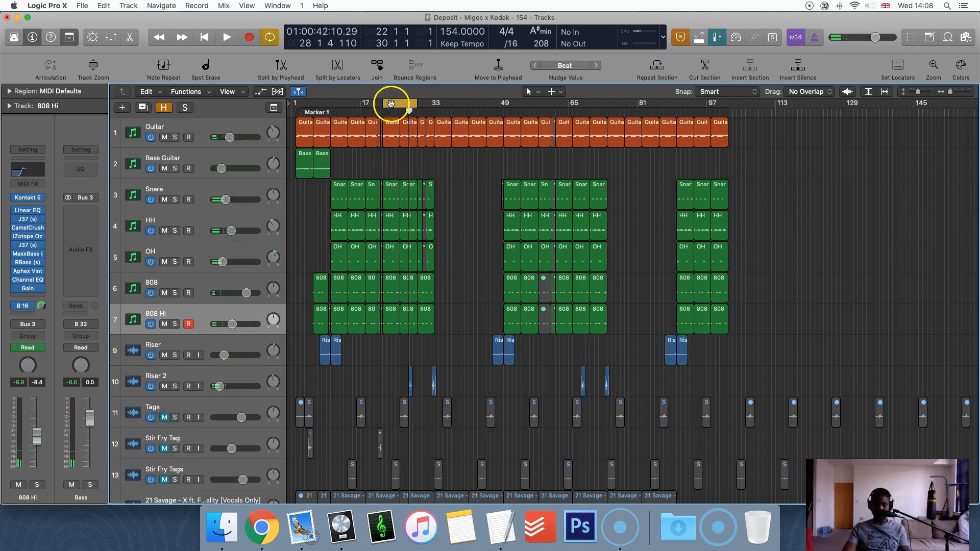
mouse_move(396, 105)
mouse_down()
mouse_move(360, 106)
mouse_move(396, 115)
mouse_up()
key(space)
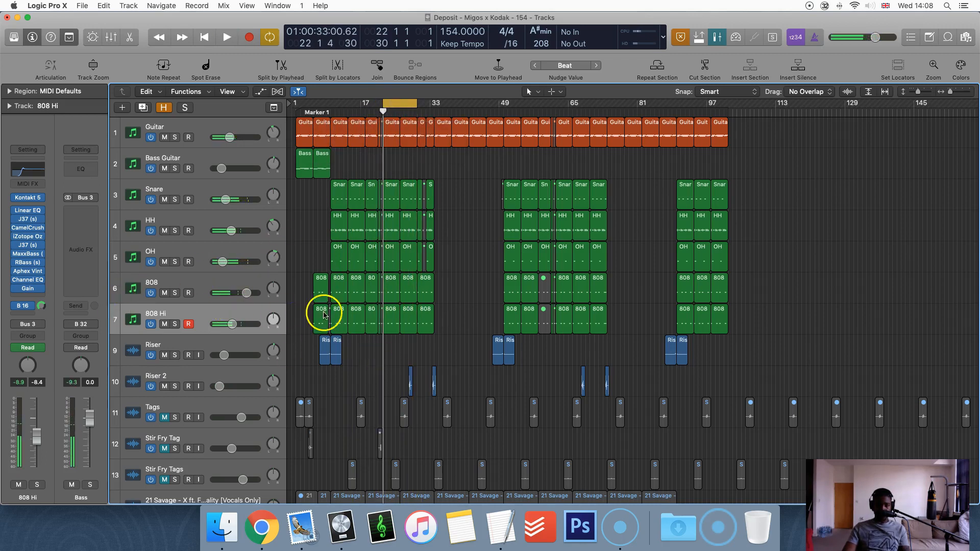
- In the 808 Hi track's Channel EQ, keep the low cut off and boost the first peak band by 3.5 dB at 215 Hz
click(28, 282)
click(118, 125)
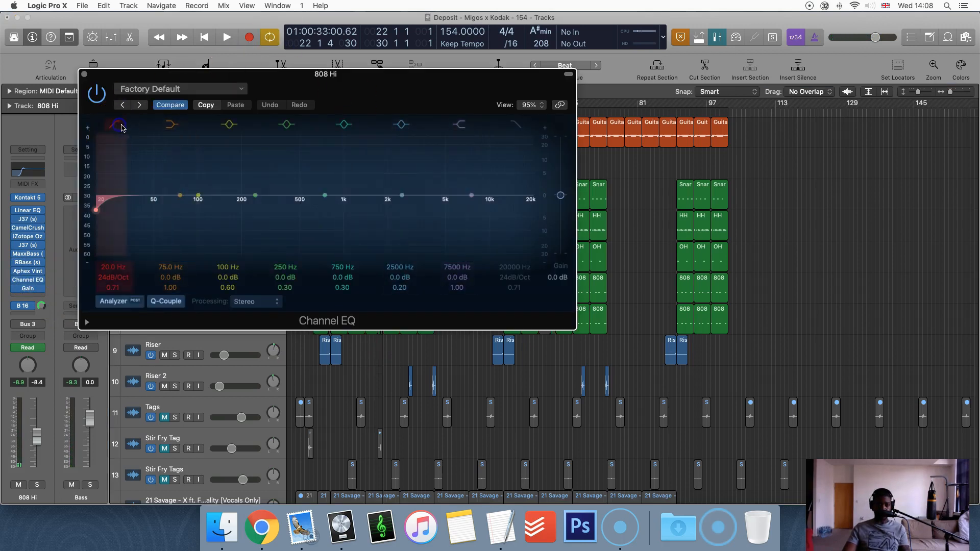
click(112, 124)
drag(198, 195, 243, 187)
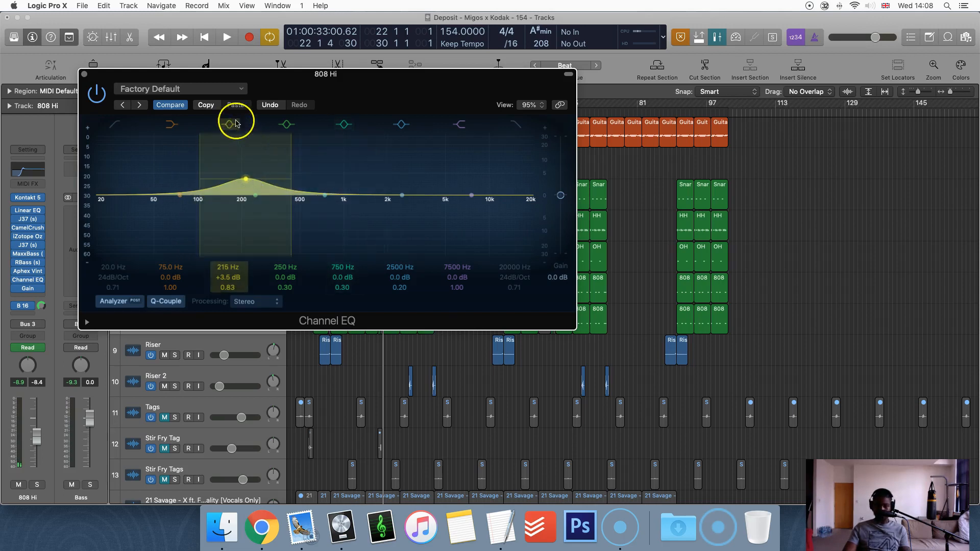
click(96, 94)
click(96, 94)
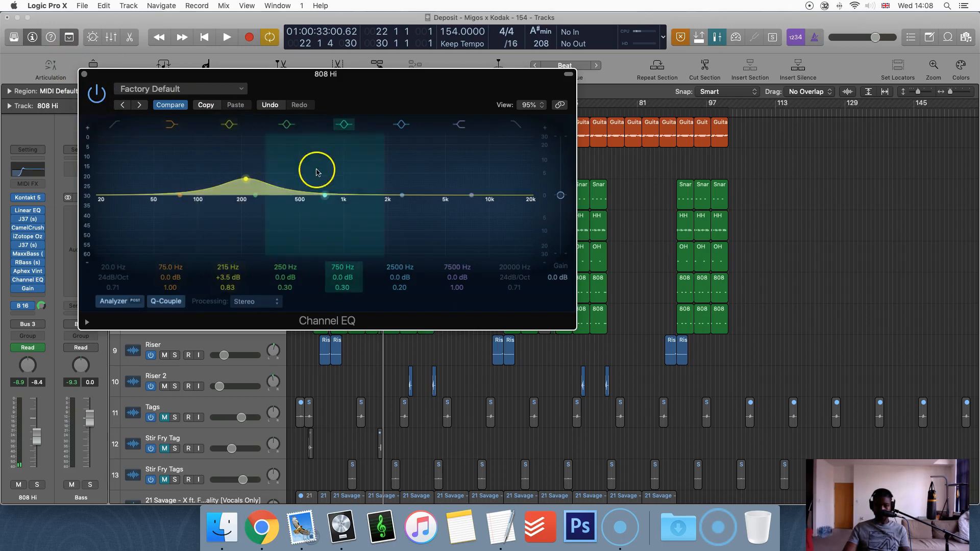
- While the cycled section plays, set the first peak band to 230 Hz and +4.0 dB, then close the EQ and stop playback
drag(366, 101, 512, 223)
key(space)
drag(406, 343, 403, 305)
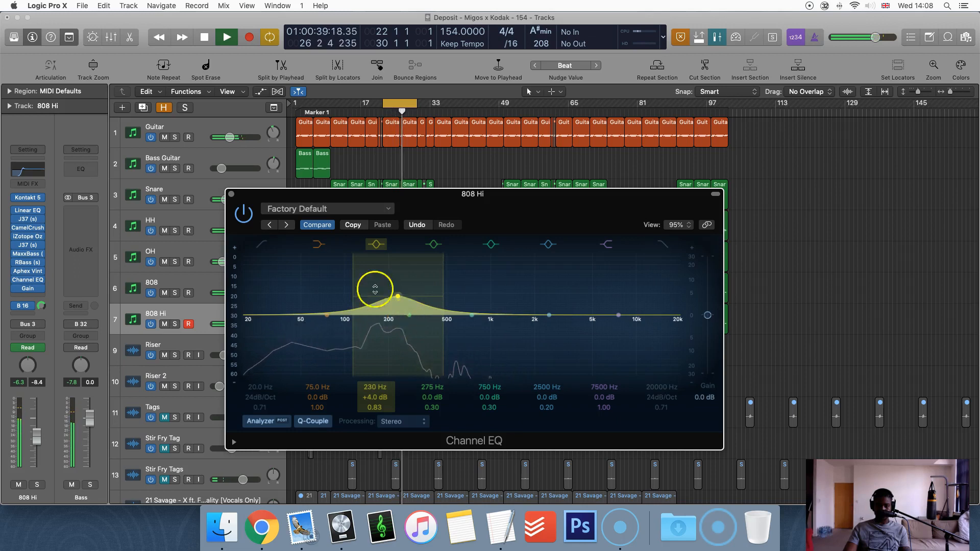
click(231, 195)
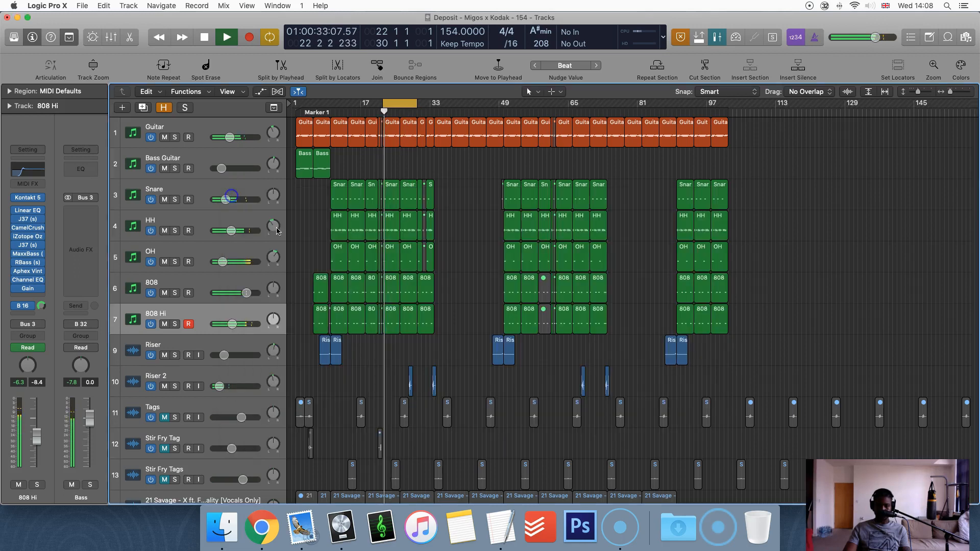
key(space)
- Lower the output gain of the 808 Hi track's Channel EQ to -0.5 dB and close the plug-in window
scroll(457, 365, down, 3)
scroll(456, 364, down, 3)
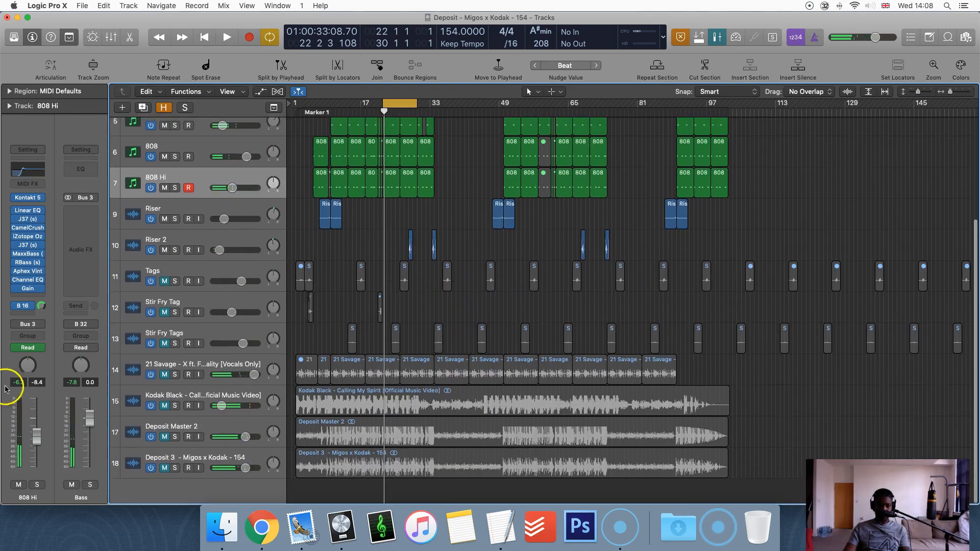
click(37, 439)
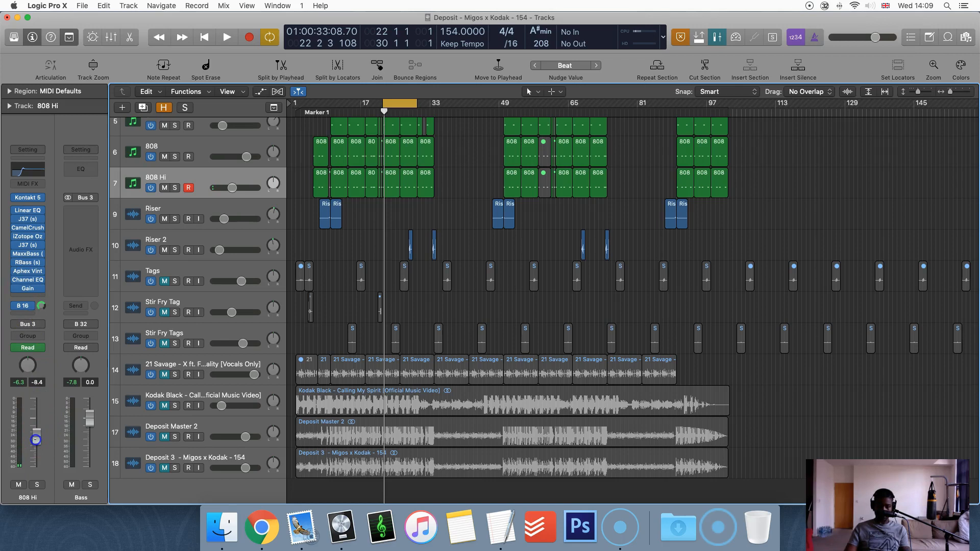
click(29, 283)
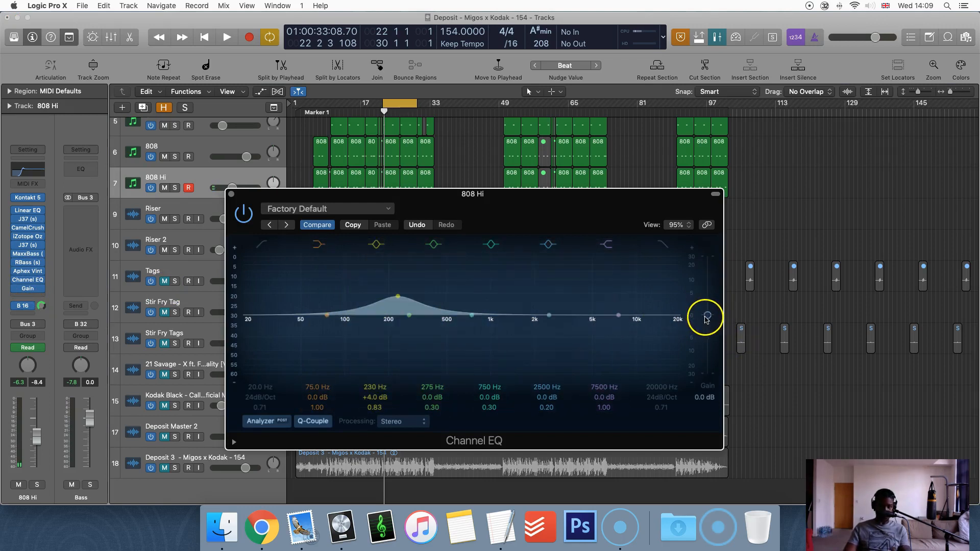
scroll(707, 319, down, 1)
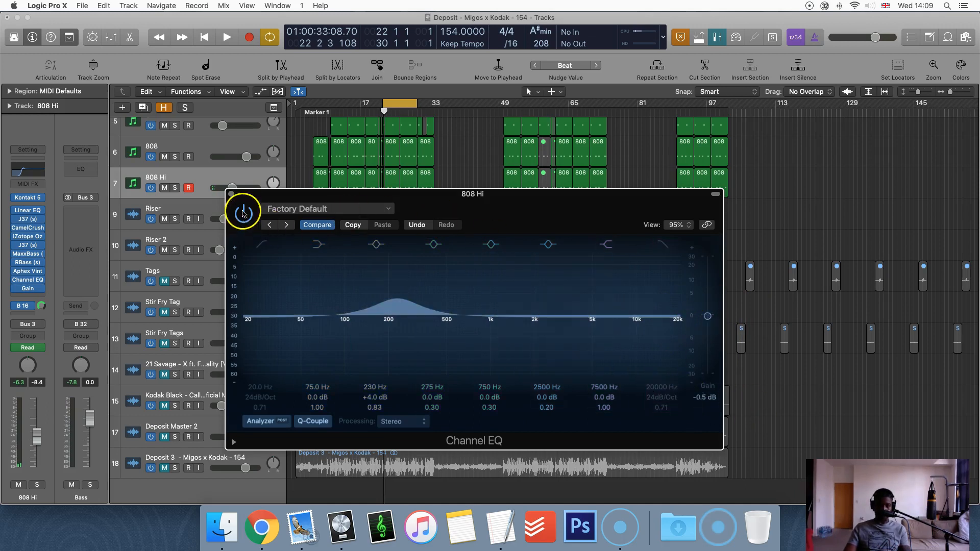
click(231, 195)
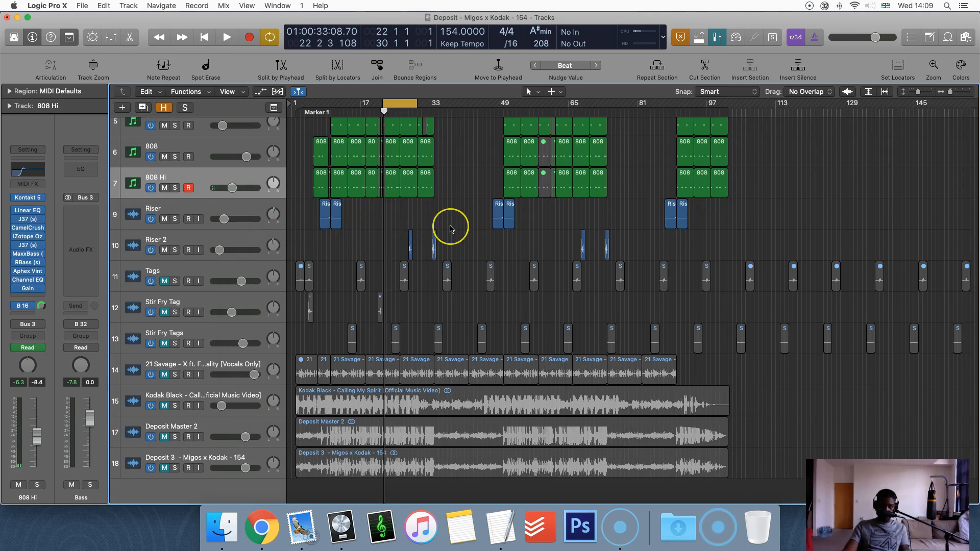
- Show track automation in the arrangement and bring the 808 Hi track's automation lane into view
key(a)
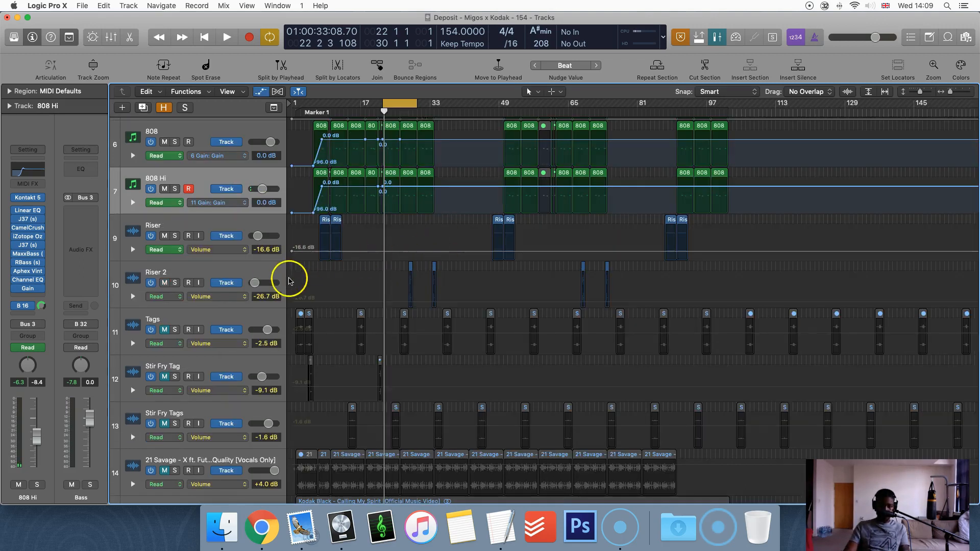
scroll(388, 307, down, 3)
scroll(442, 329, down, 4)
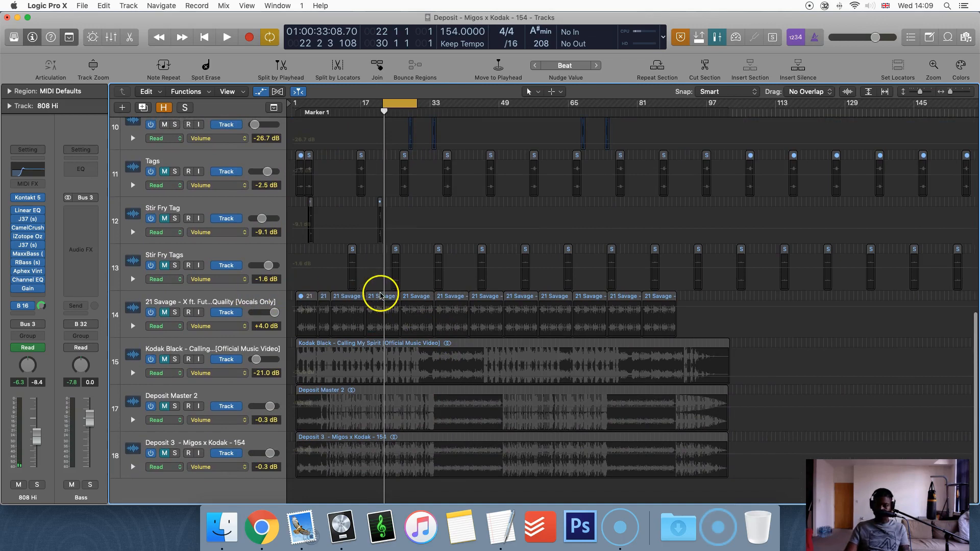
scroll(411, 253, up, 3)
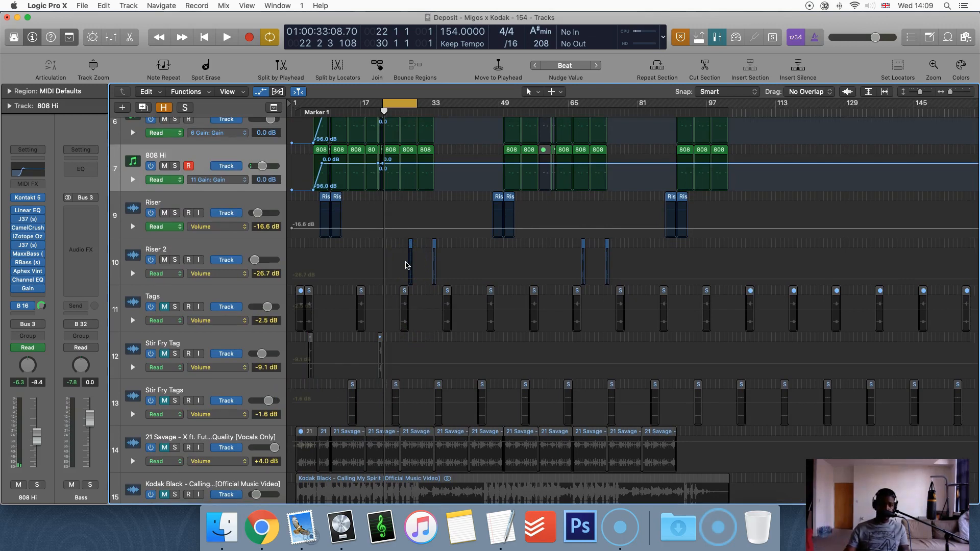
key(a)
key(a)
scroll(284, 265, down, 1)
scroll(300, 269, down, 1)
scroll(383, 280, up, 2)
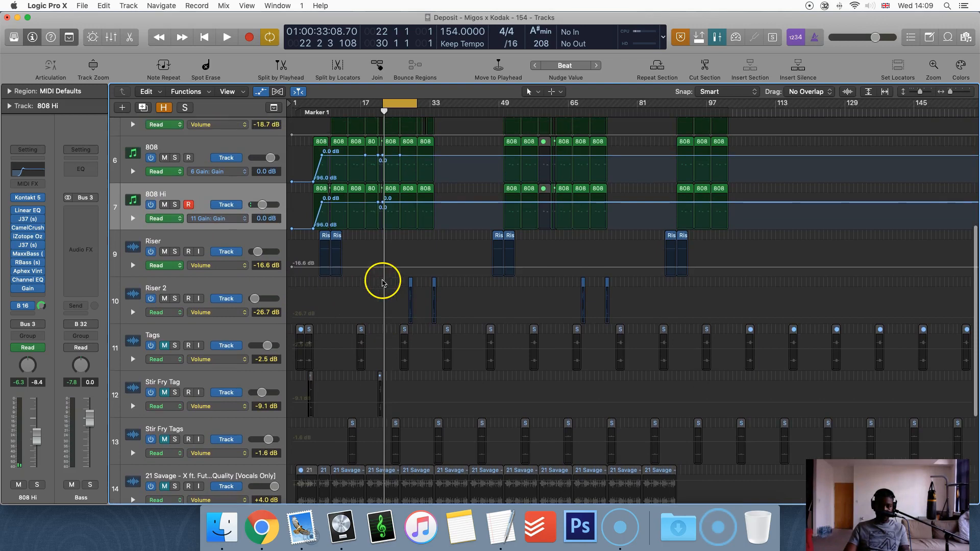
- Browse the plug-in parameters available for automation on the 808 Hi track, including those of Linear EQ and Channel EQ
click(231, 218)
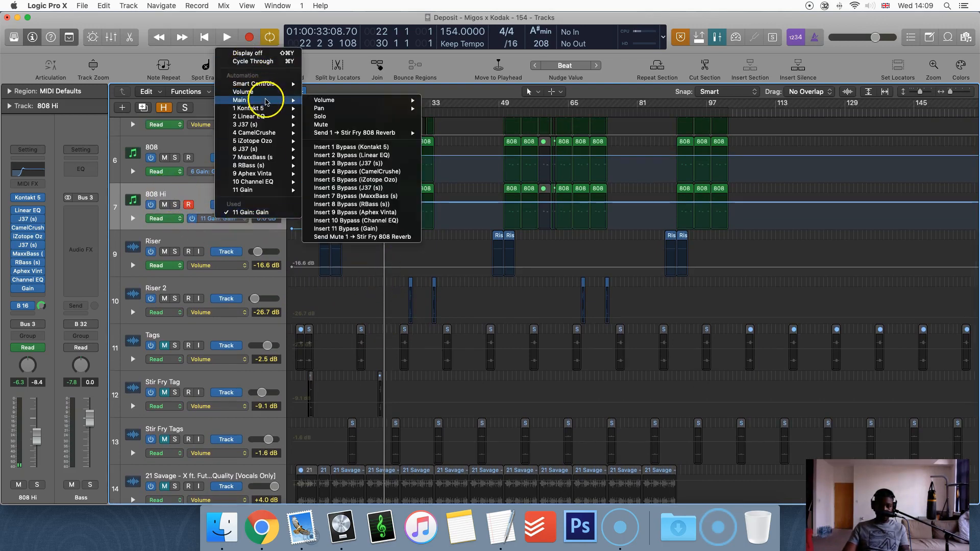
mouse_move(263, 122)
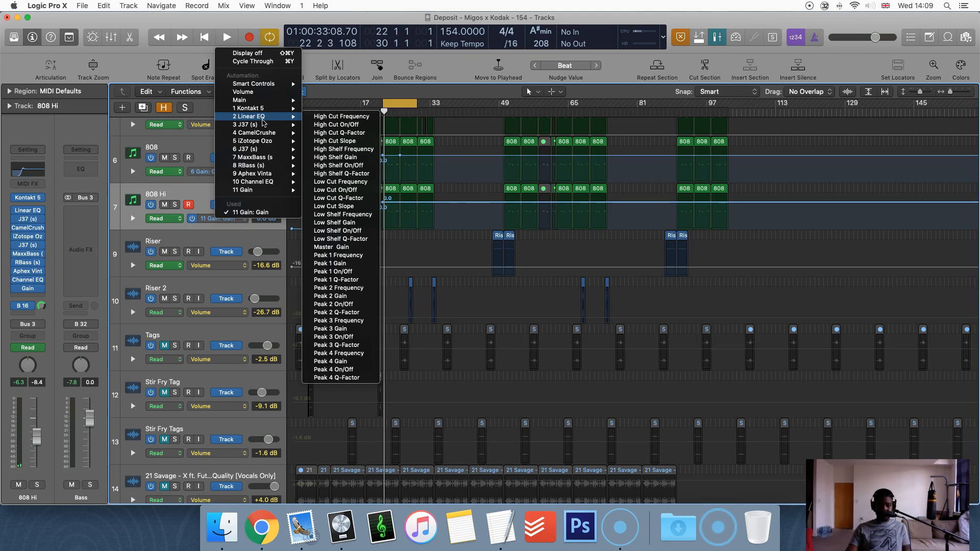
click(260, 101)
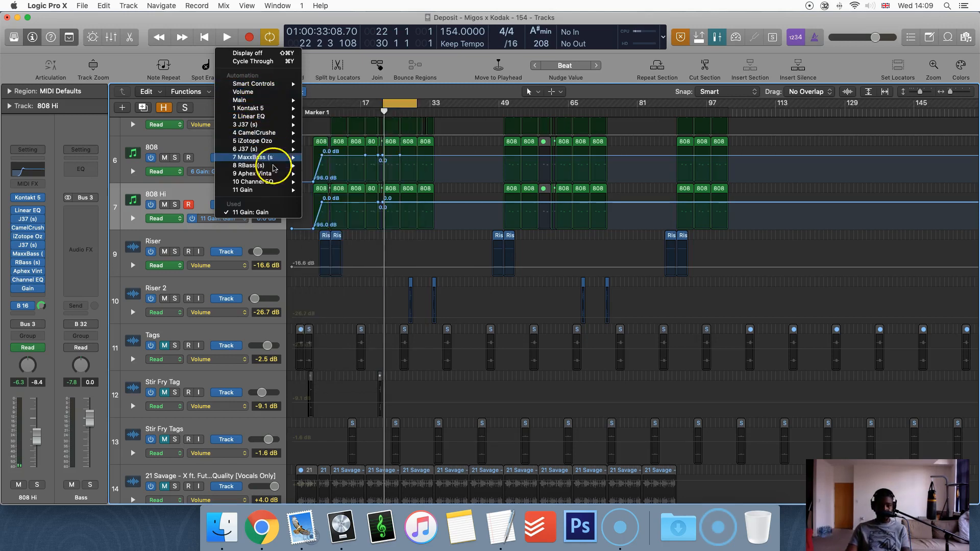
mouse_move(265, 182)
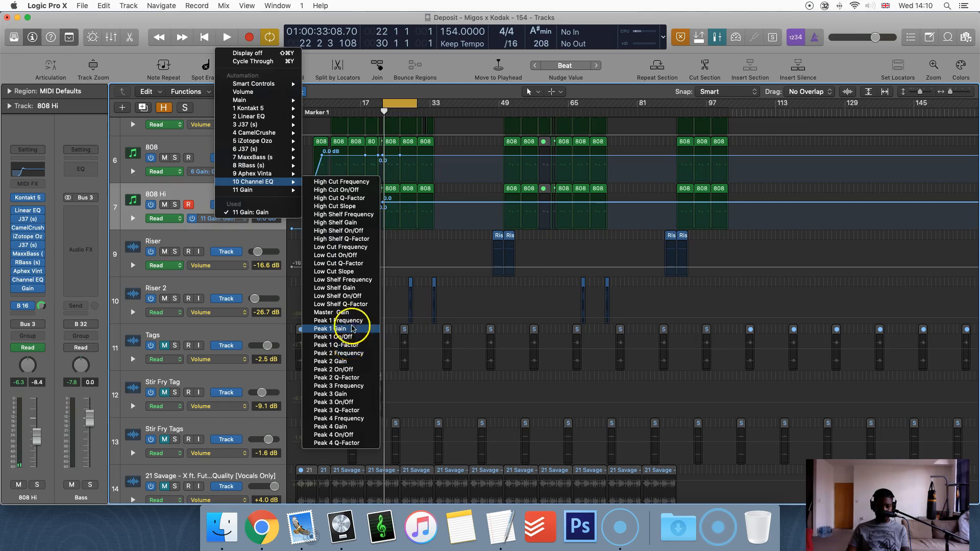
click(3, 528)
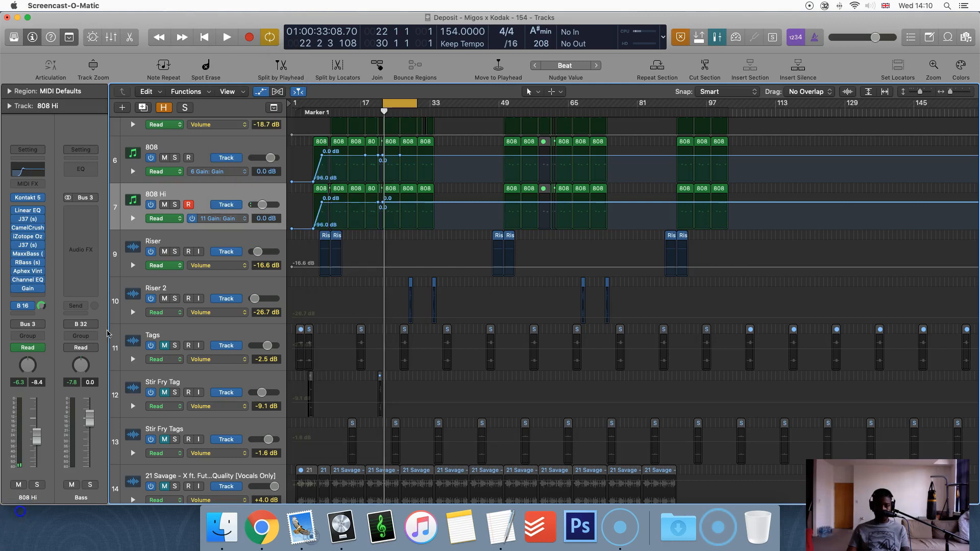
click(245, 226)
click(243, 220)
click(258, 246)
- Check the boosted band in the 808 Hi track's Channel EQ and choose Peak 1 On/Off as the track's automation parameter
click(29, 281)
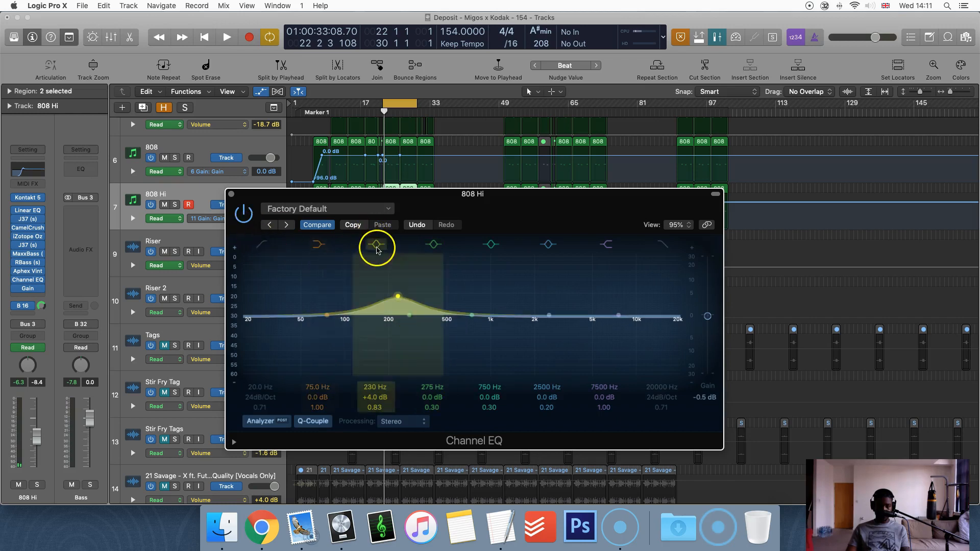
click(231, 194)
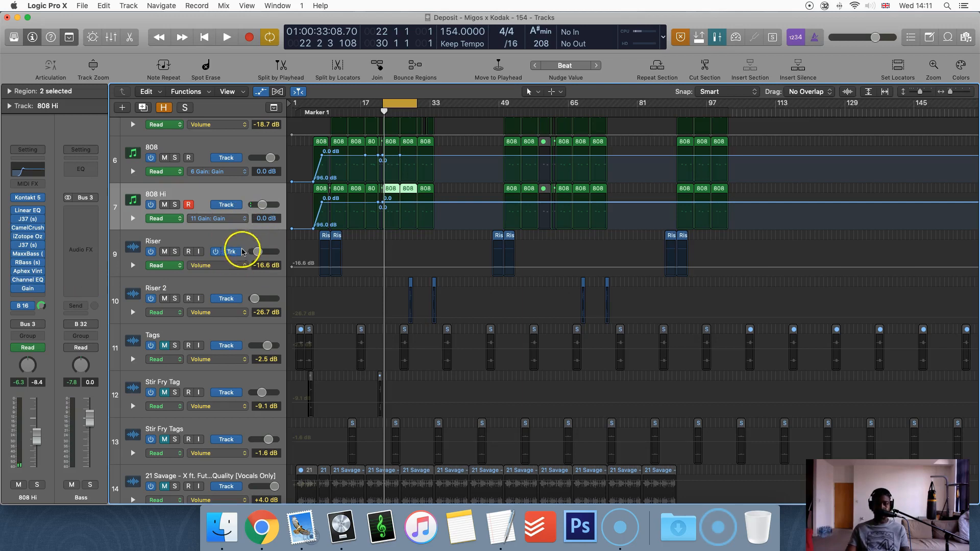
click(246, 220)
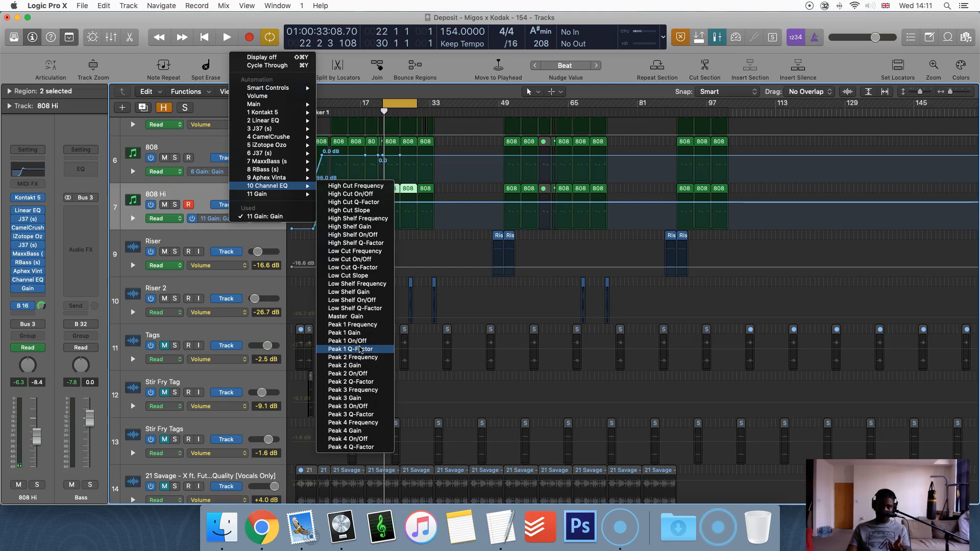
click(369, 327)
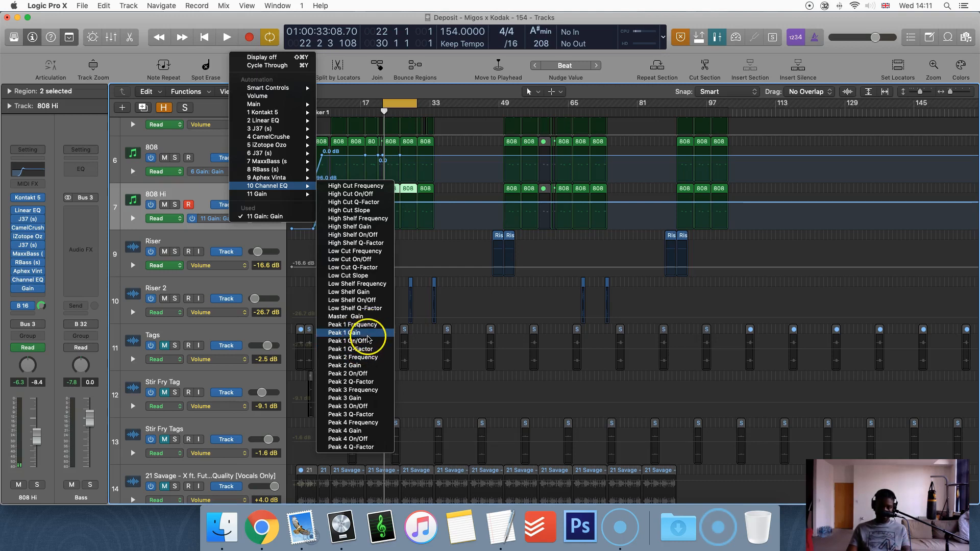
click(368, 341)
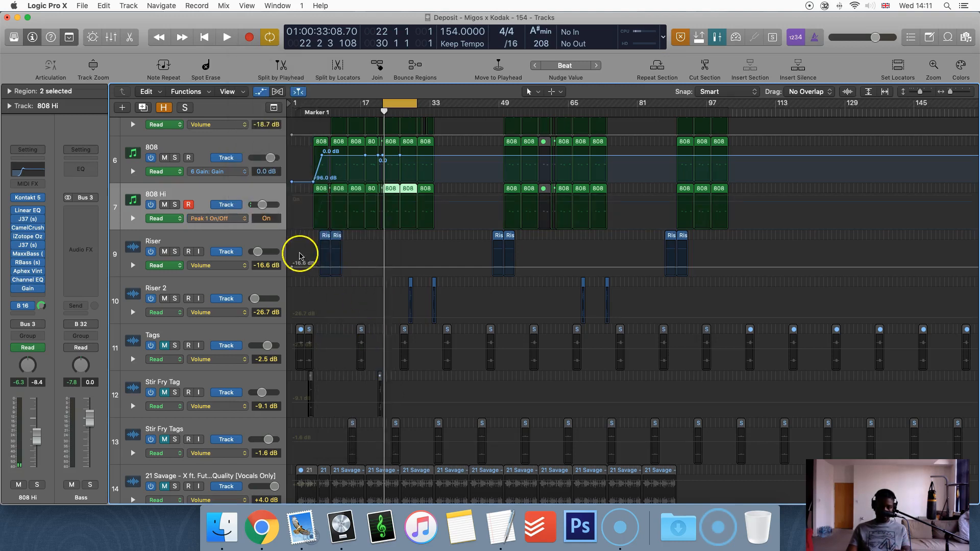
- Move the playhead to bar 22 and add a Peak 1 On/Off automation point set to On there in the 808 Hi lane
drag(385, 112, 369, 115)
key(space)
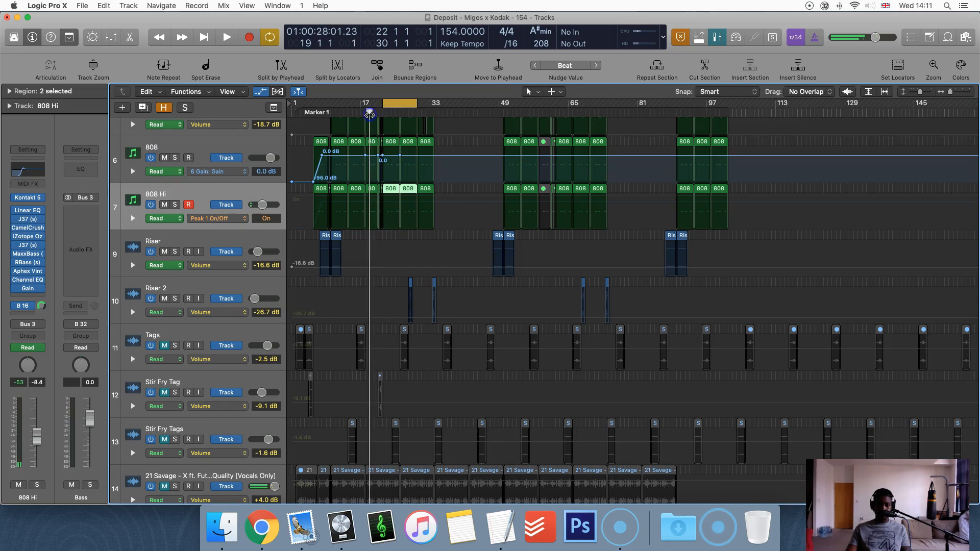
key(super+Right)
key(super+Right)
key(super+Right)
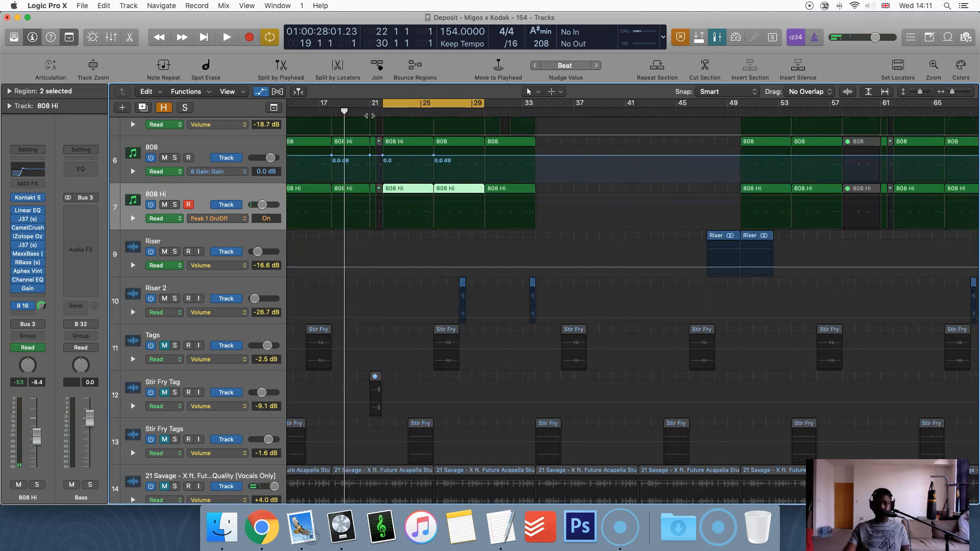
scroll(378, 136, left, 7)
scroll(460, 159, up, 5)
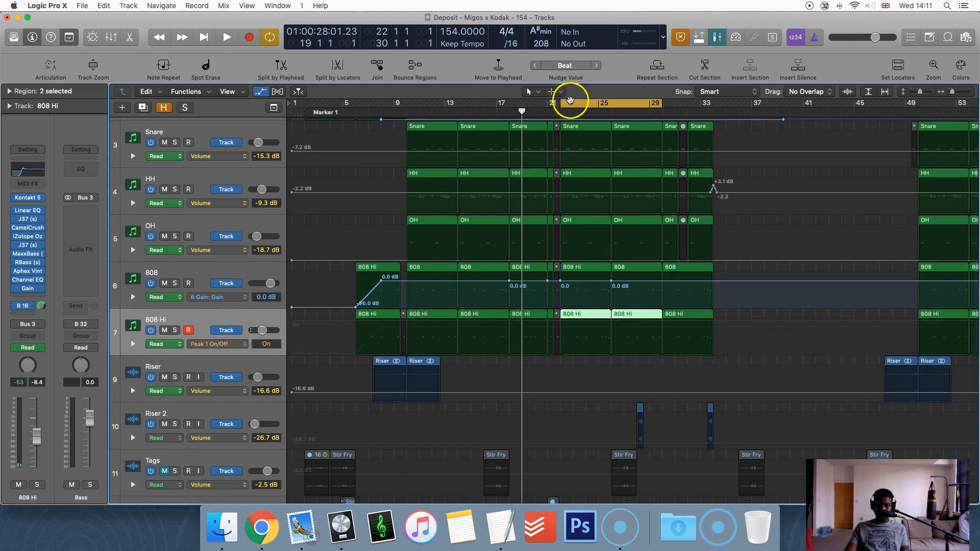
drag(521, 111, 561, 113)
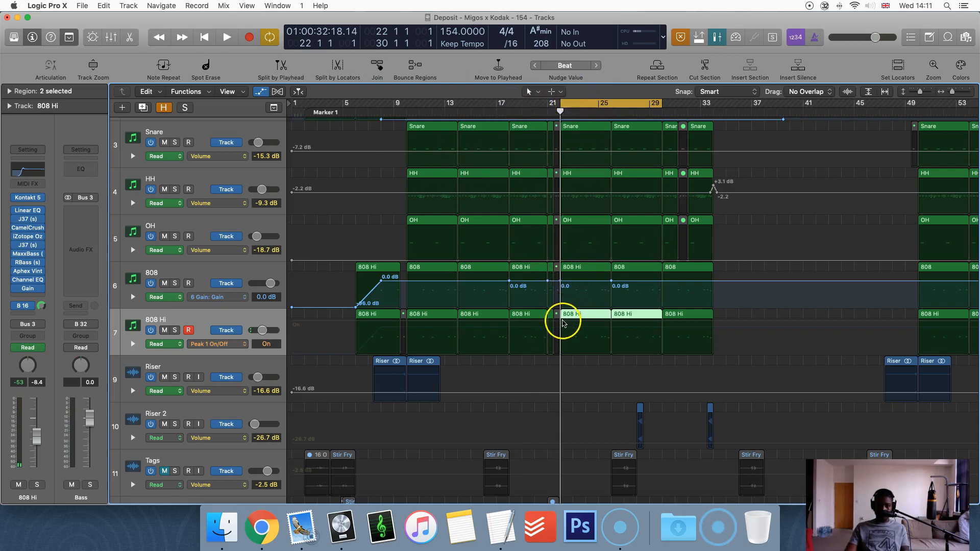
click(564, 323)
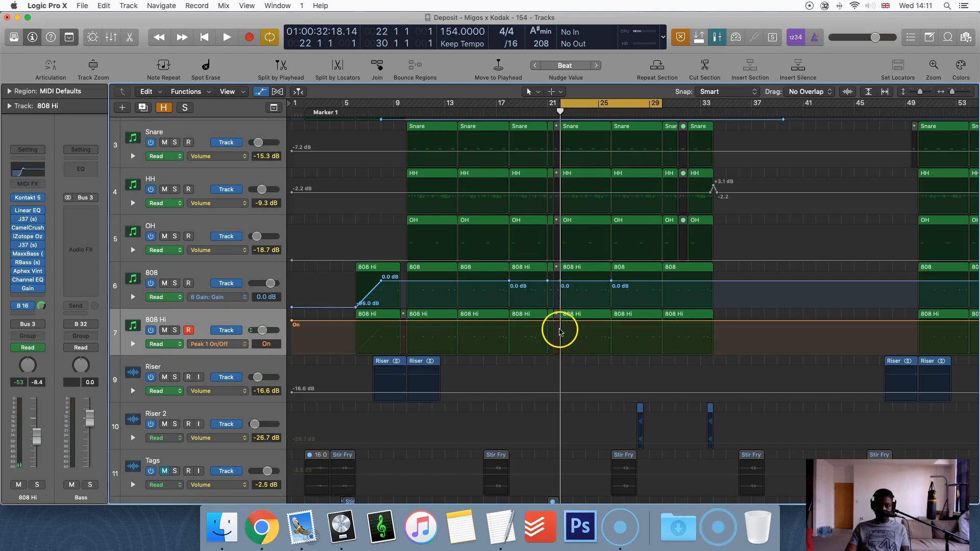
click(561, 322)
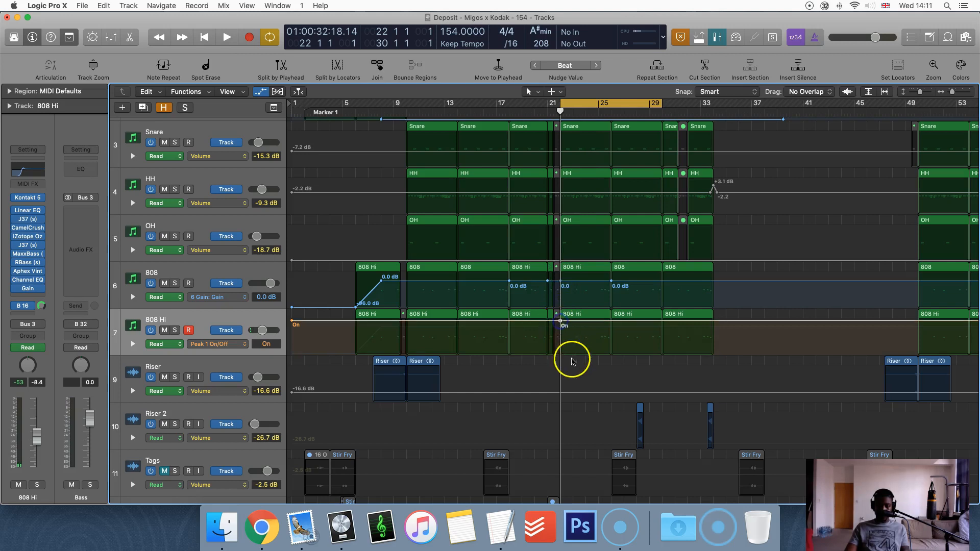
- Add Peak 1 On/Off automation points at bar 30 and bar 21 of the 808 Hi lane, positioning the playhead at each bar
drag(562, 113, 663, 117)
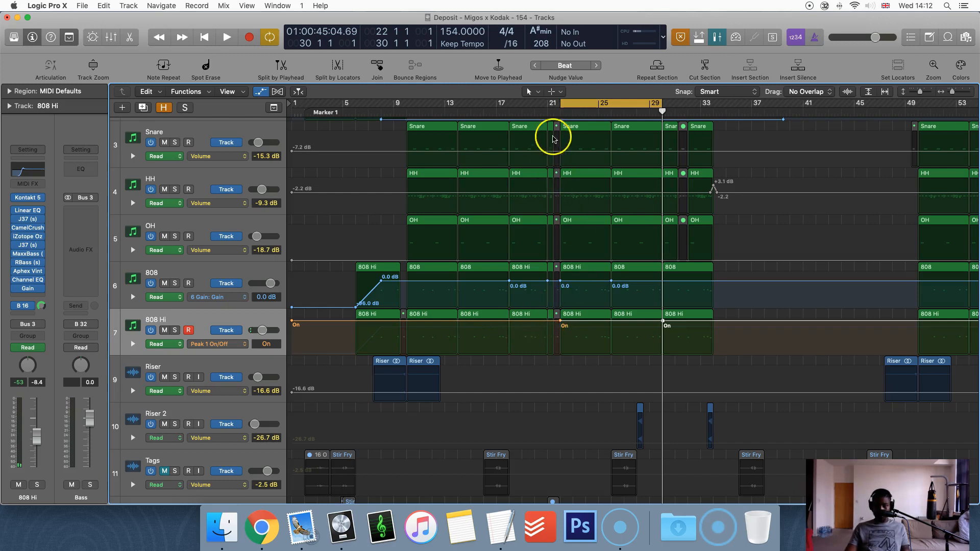
drag(556, 109, 546, 128)
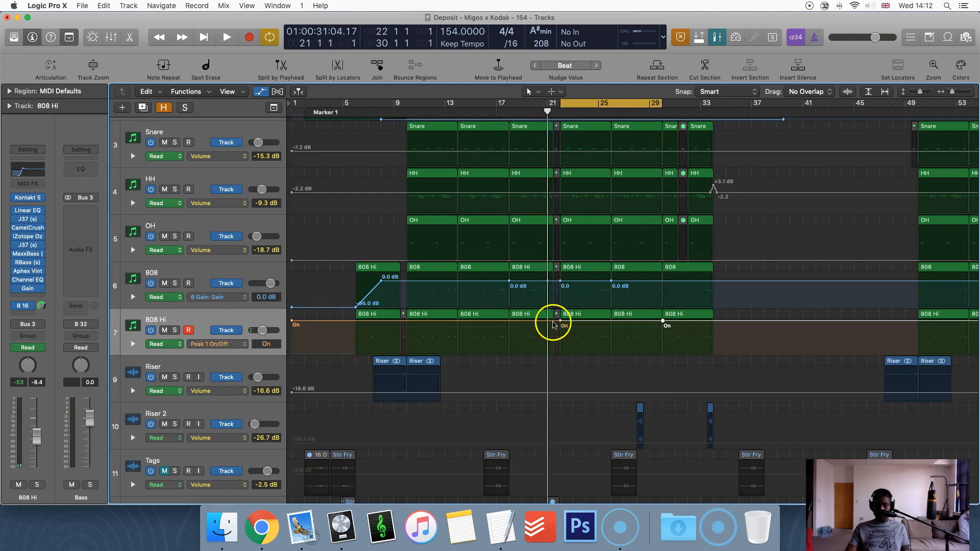
click(549, 323)
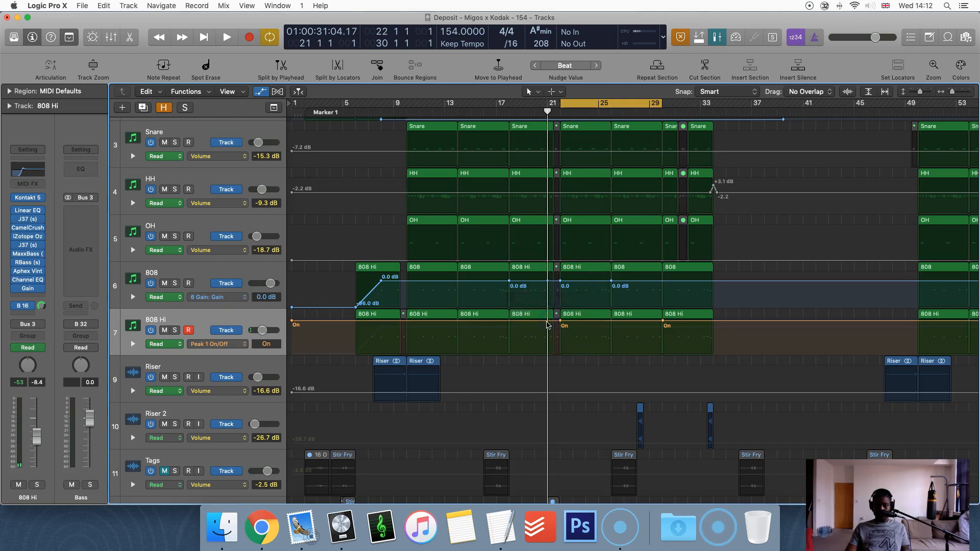
- Set the 808 Hi track's Peak 1 automation to Off before bar 22 and from bar 30 onward
drag(553, 323, 548, 373)
drag(486, 324, 488, 352)
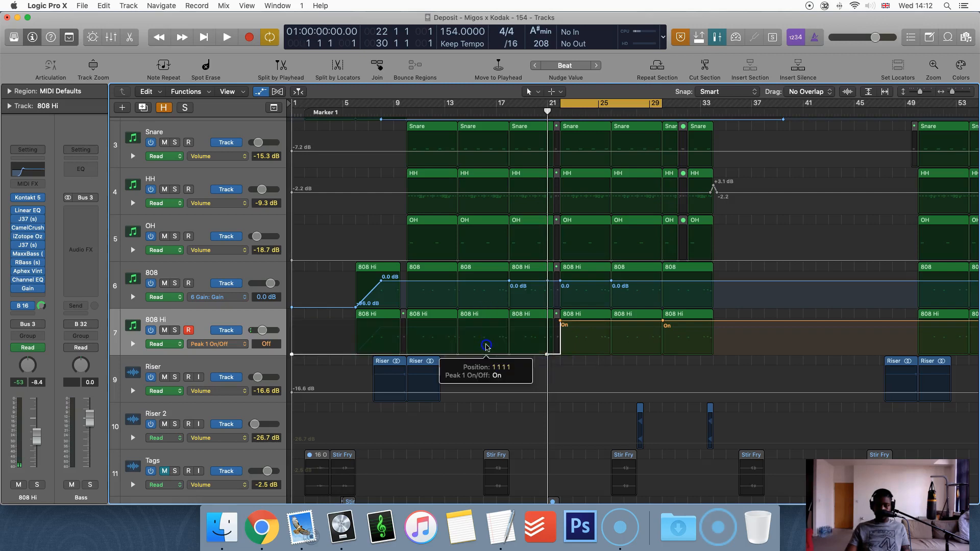
drag(670, 325, 665, 352)
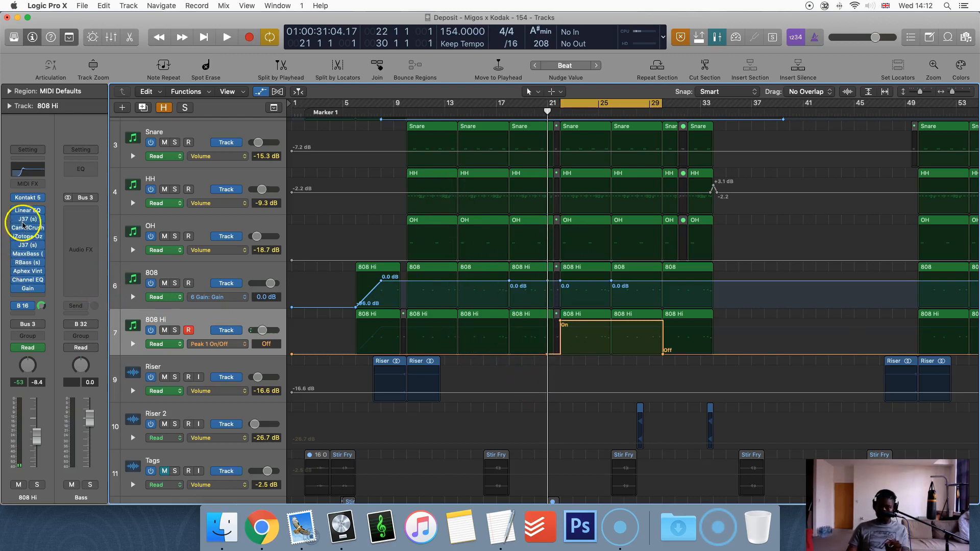
- Extend the cycle range to start at bar 18 and play it to hear the 808 Hi track's Peak 1 automation
mouse_move(30, 282)
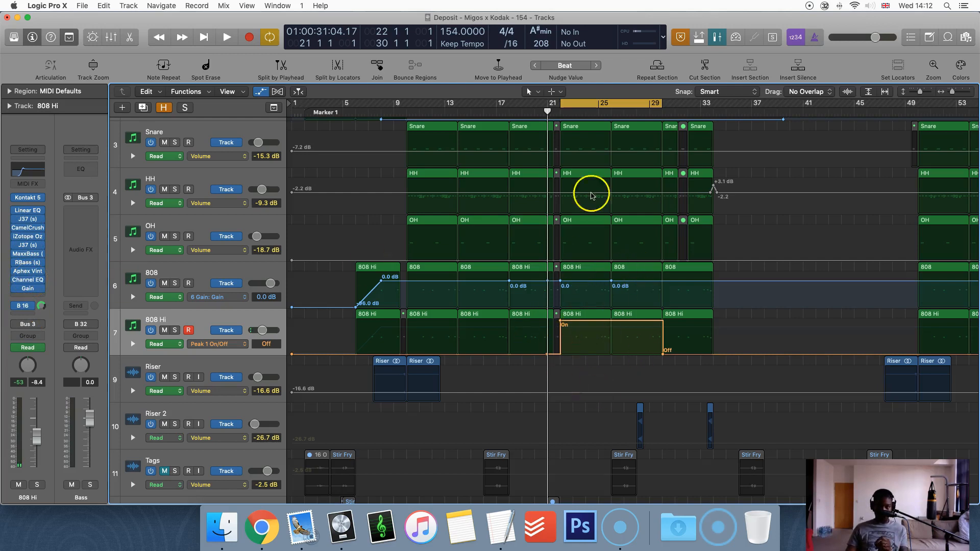
drag(563, 105, 513, 169)
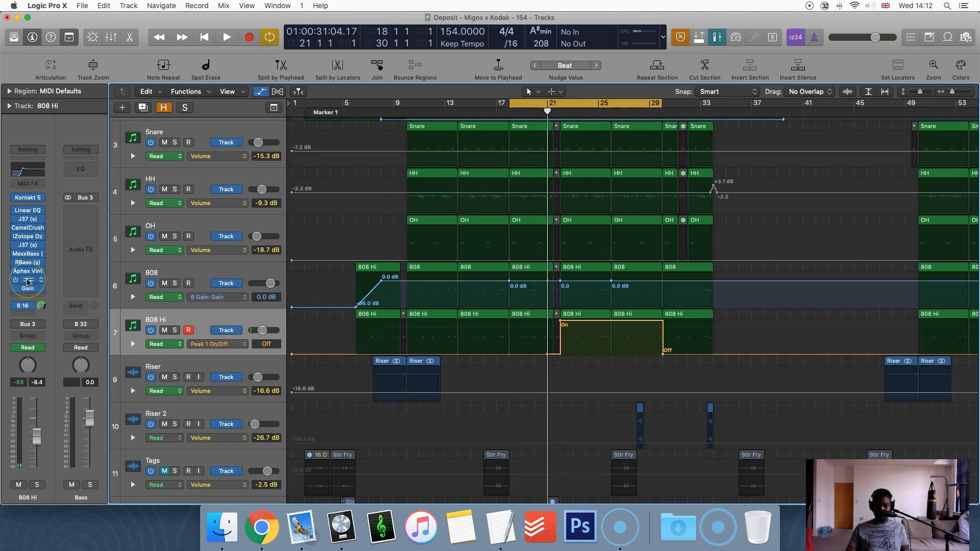
key(space)
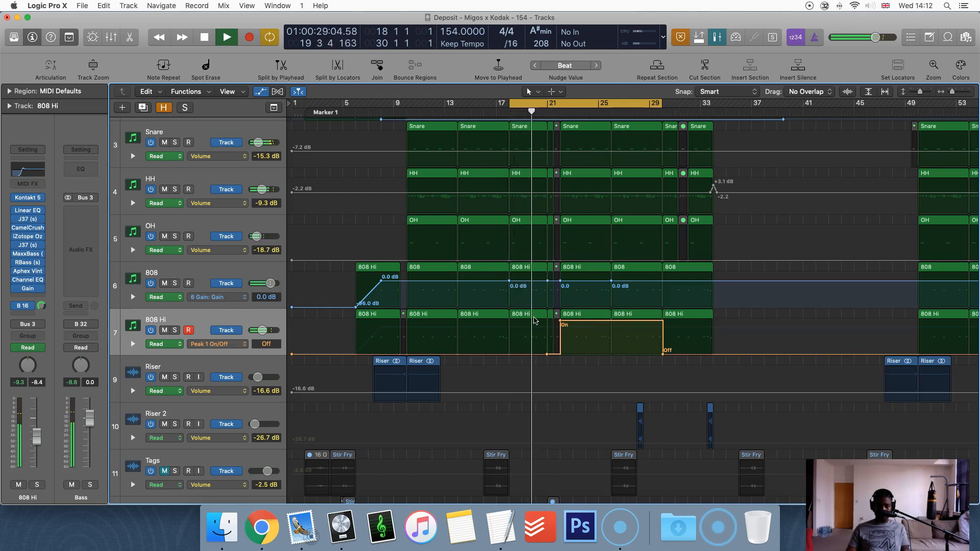
key(space)
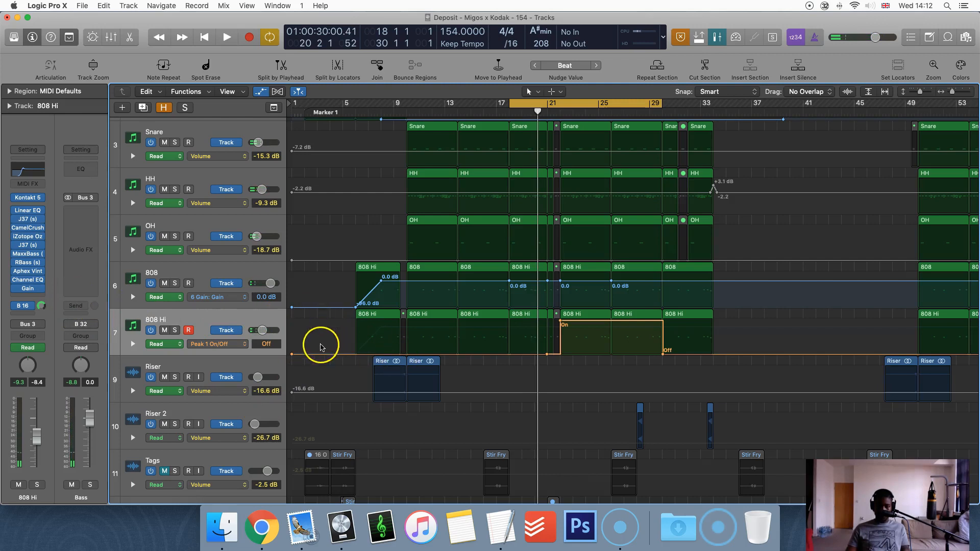
drag(295, 115, 283, 115)
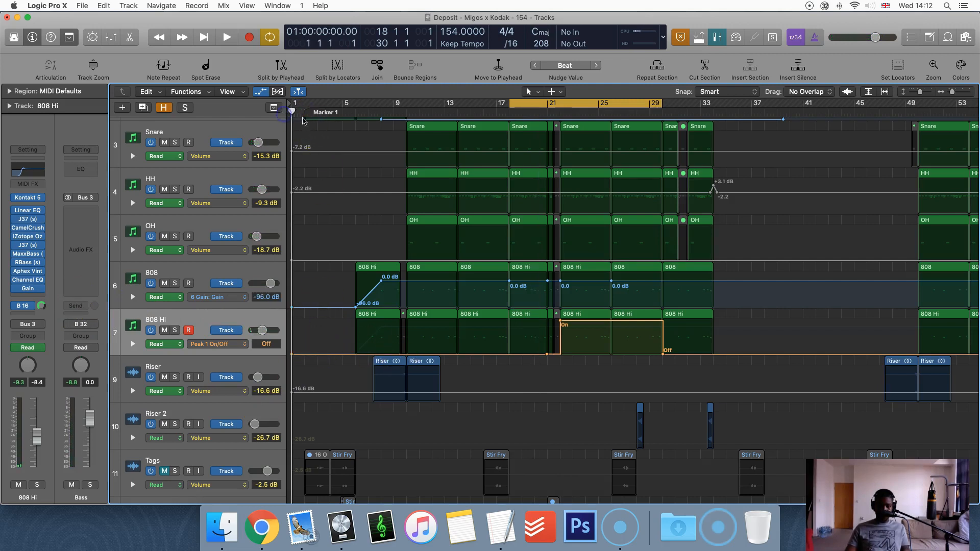
key(space)
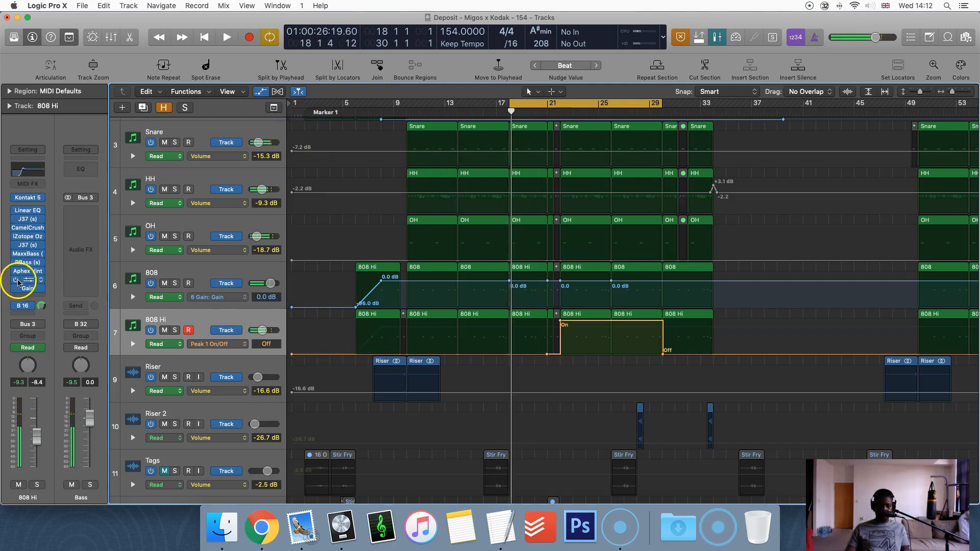
key(space)
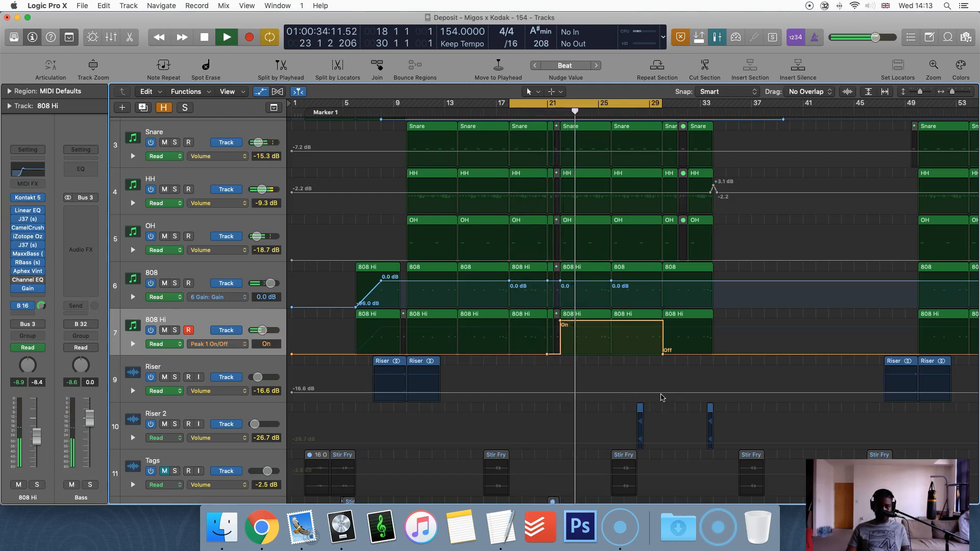
key(space)
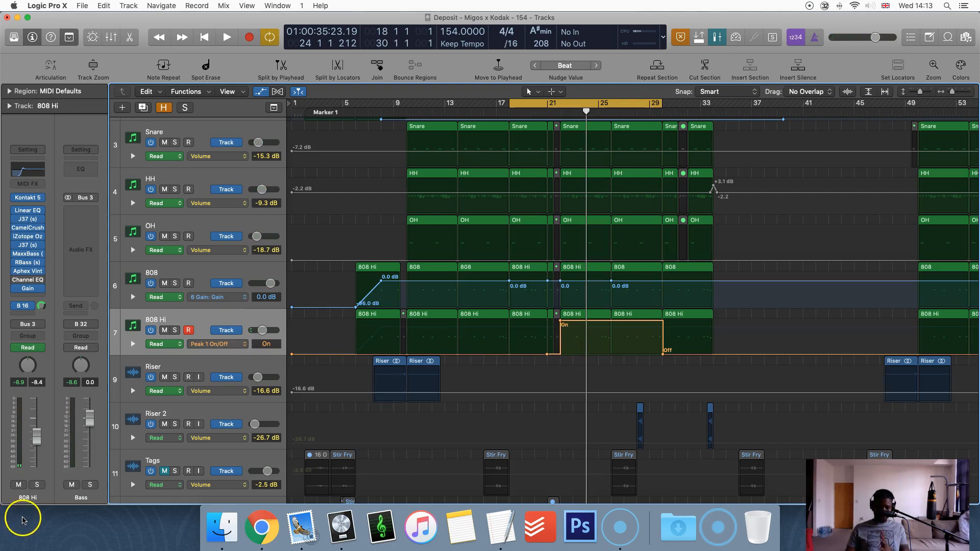
- Open the 808 Hi track's Channel EQ above its automation lane and watch the Peak 1 band switch while the cycled section plays
click(22, 518)
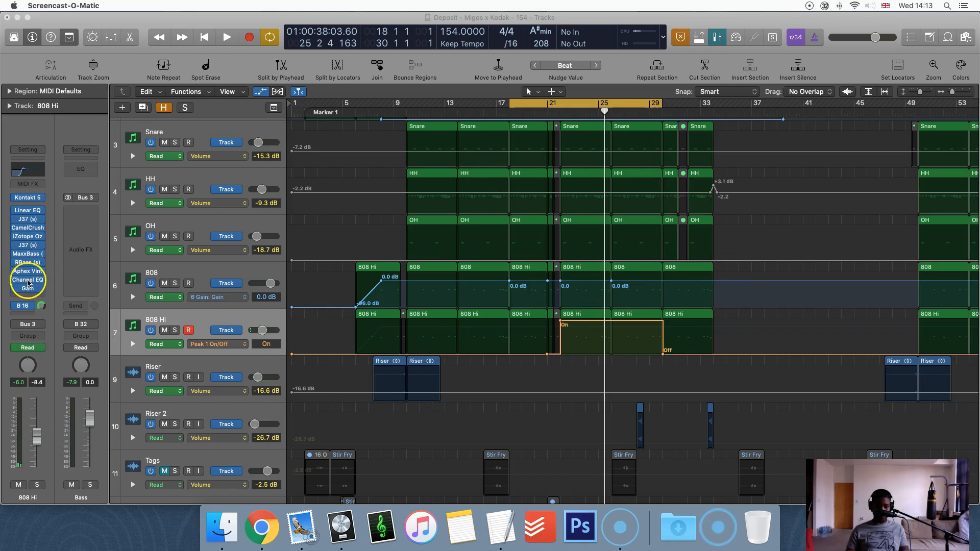
click(27, 280)
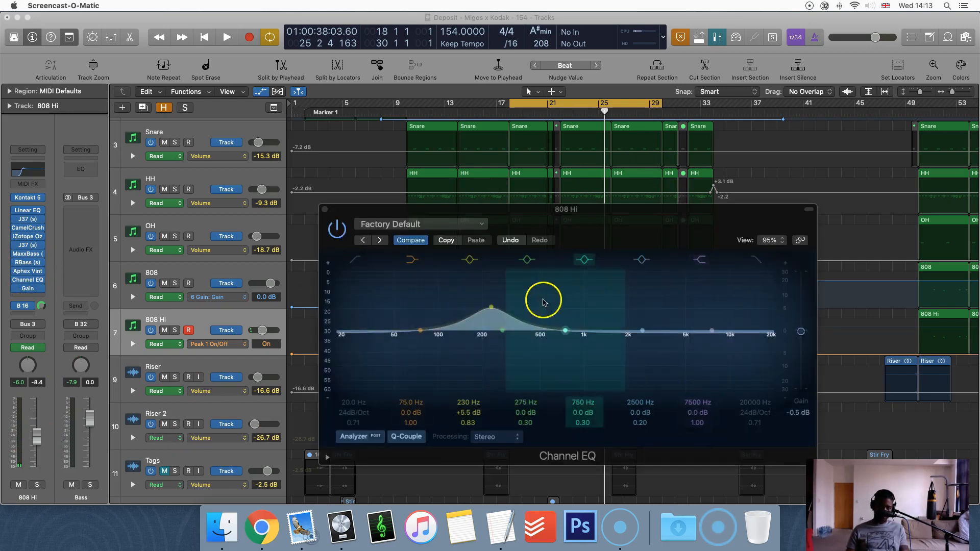
drag(621, 237, 686, 24)
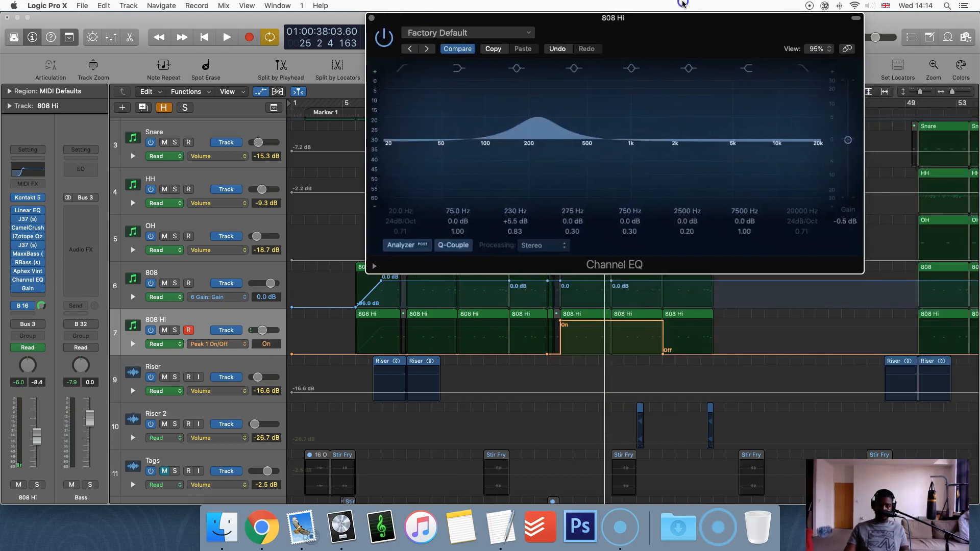
key(space)
click(514, 68)
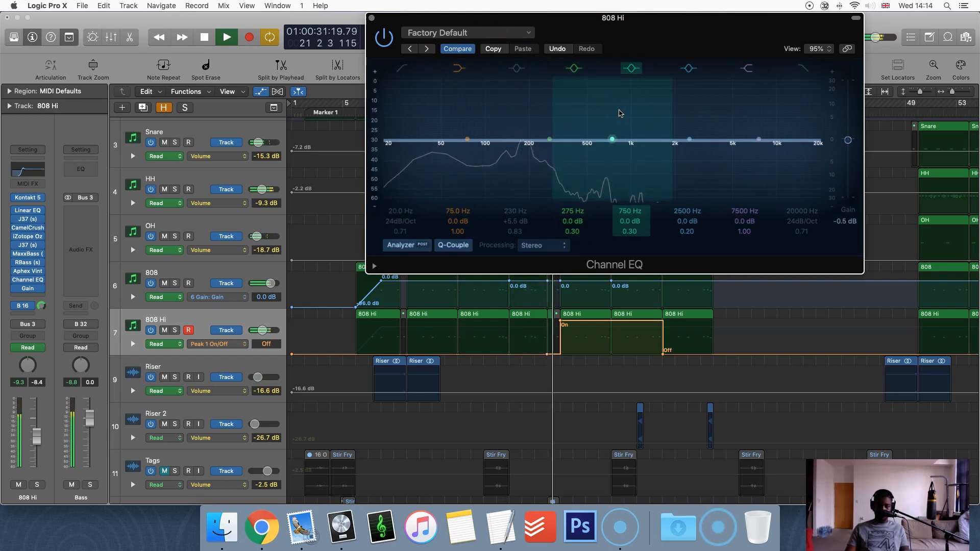
click(517, 75)
click(559, 179)
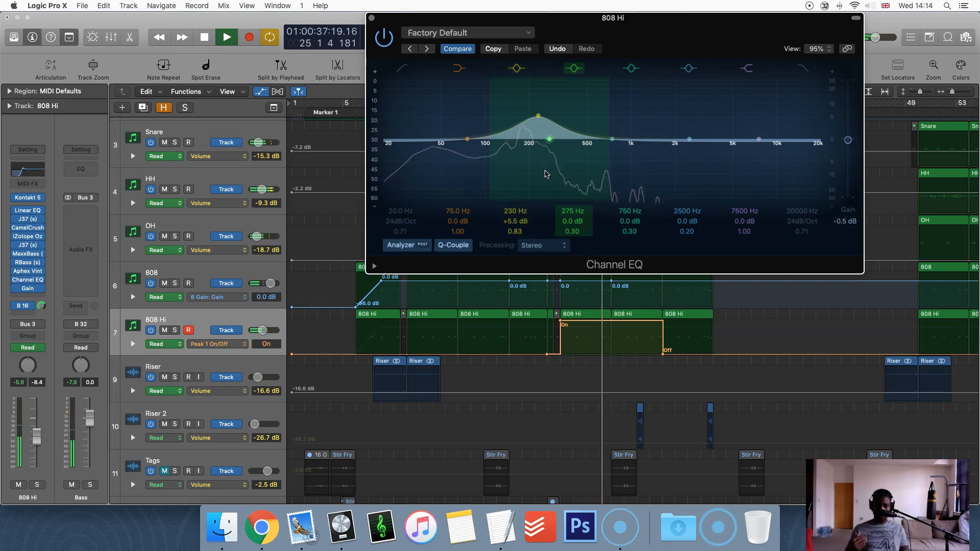
click(586, 168)
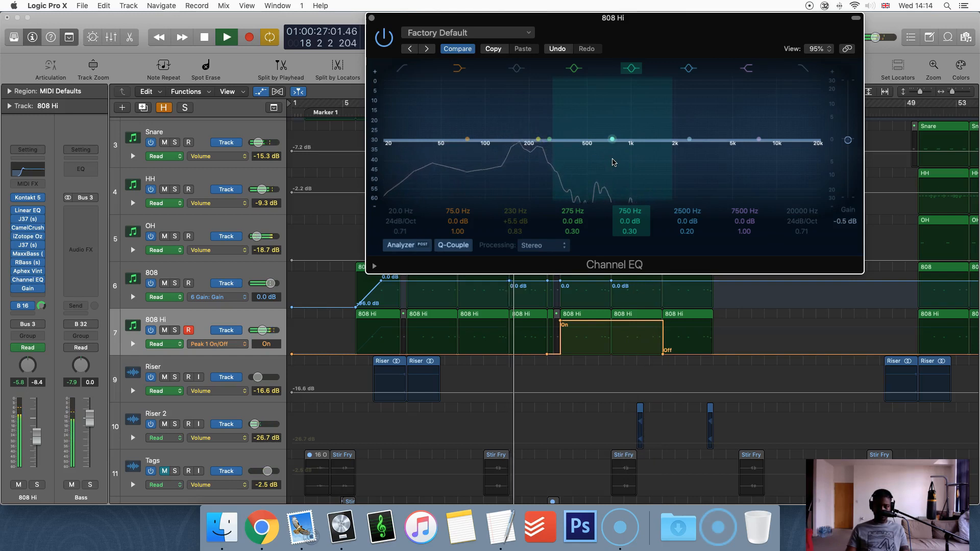
- End playback with the Channel EQ closed and hide the track automation in the arrangement
key(space)
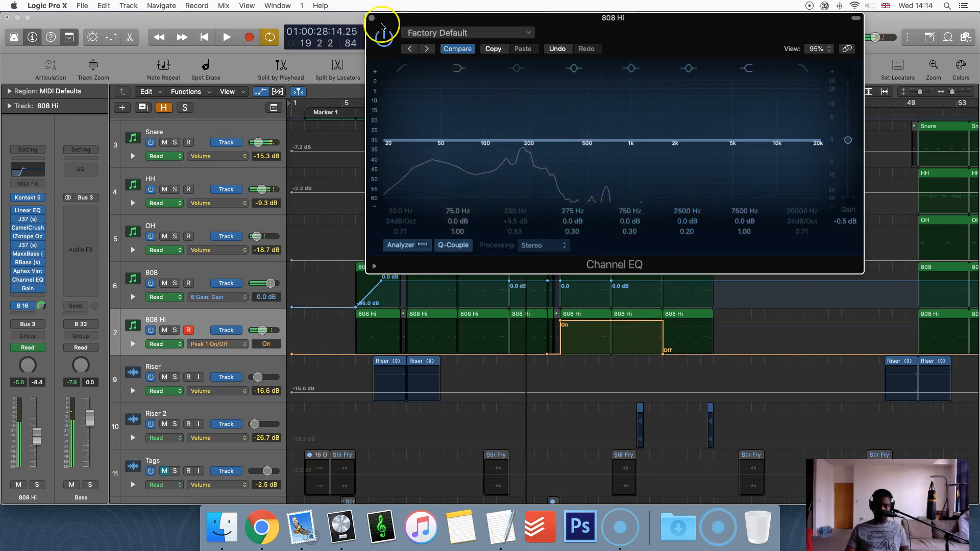
click(373, 20)
key(a)
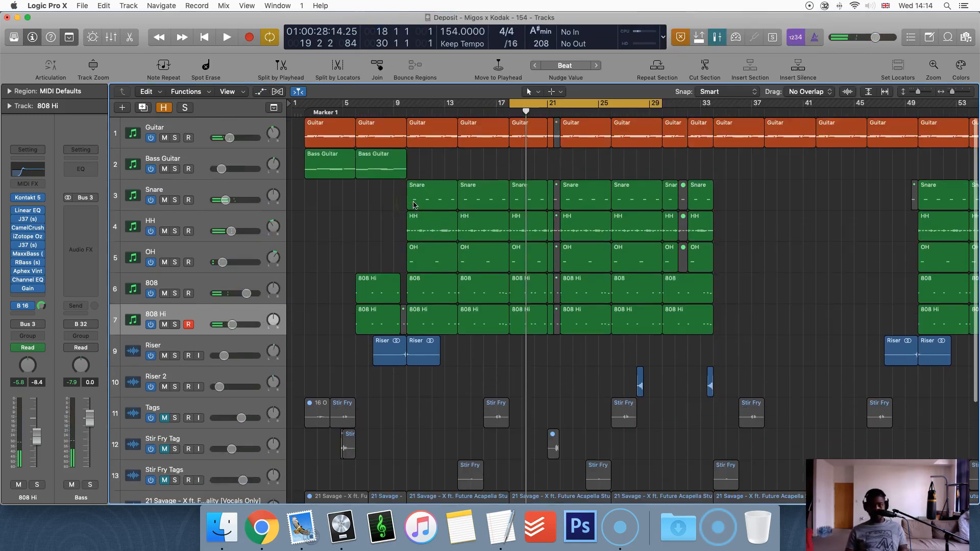